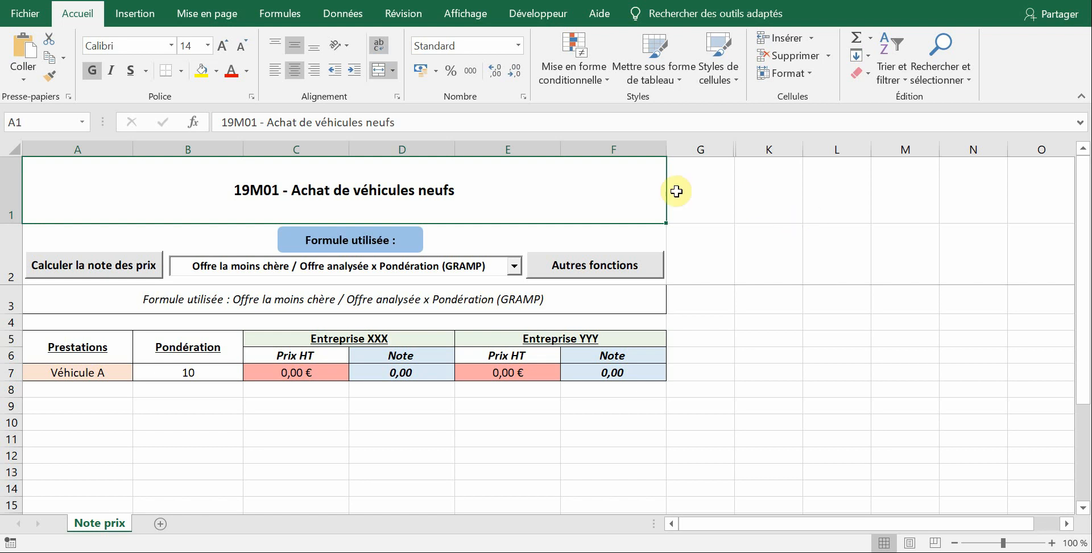
Confirm the "Désactiver toutes les macros avec notification" option in the Trust Center's macro settings
click(29, 15)
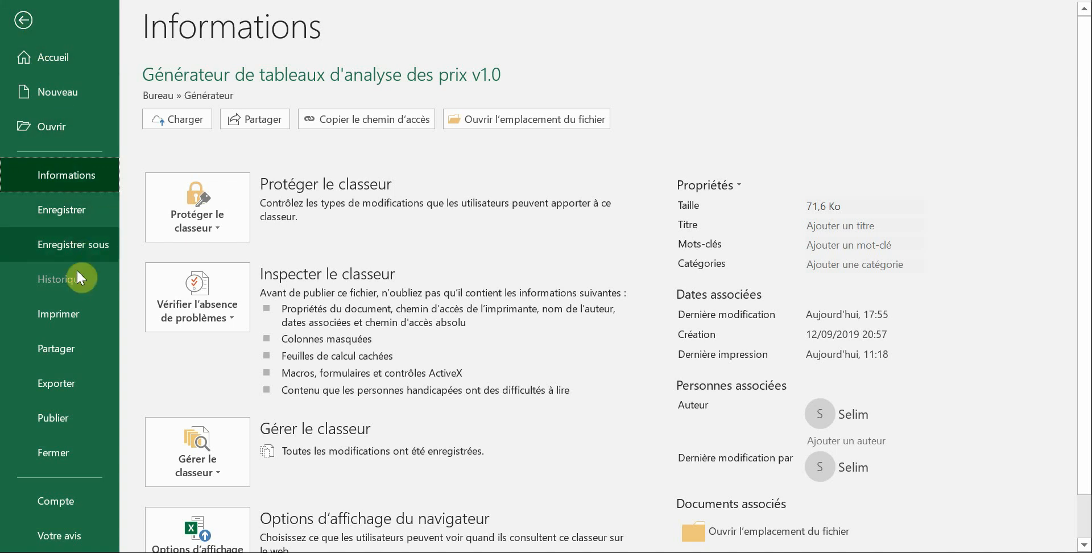
scroll(82, 303, down, 2)
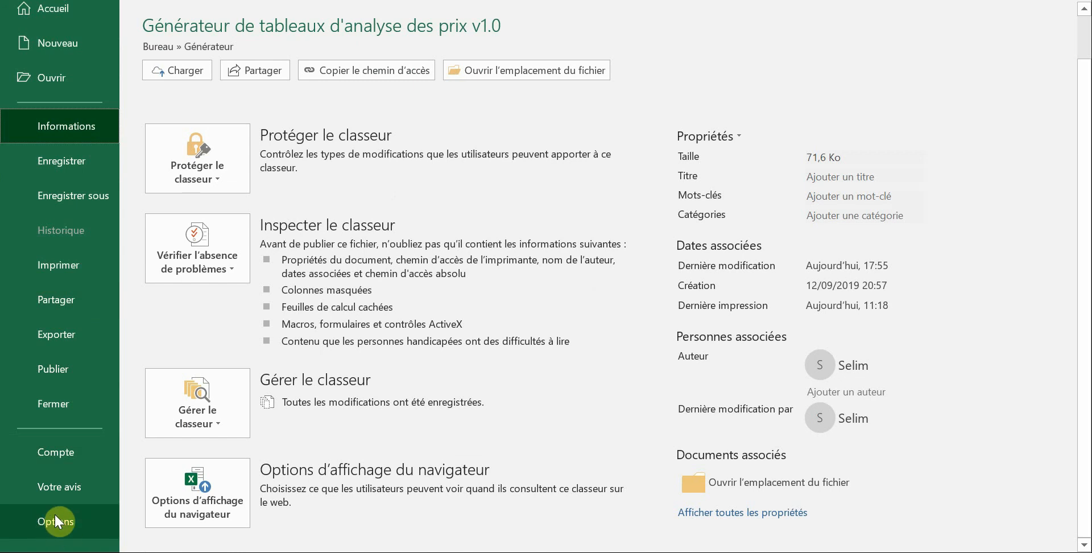
click(55, 532)
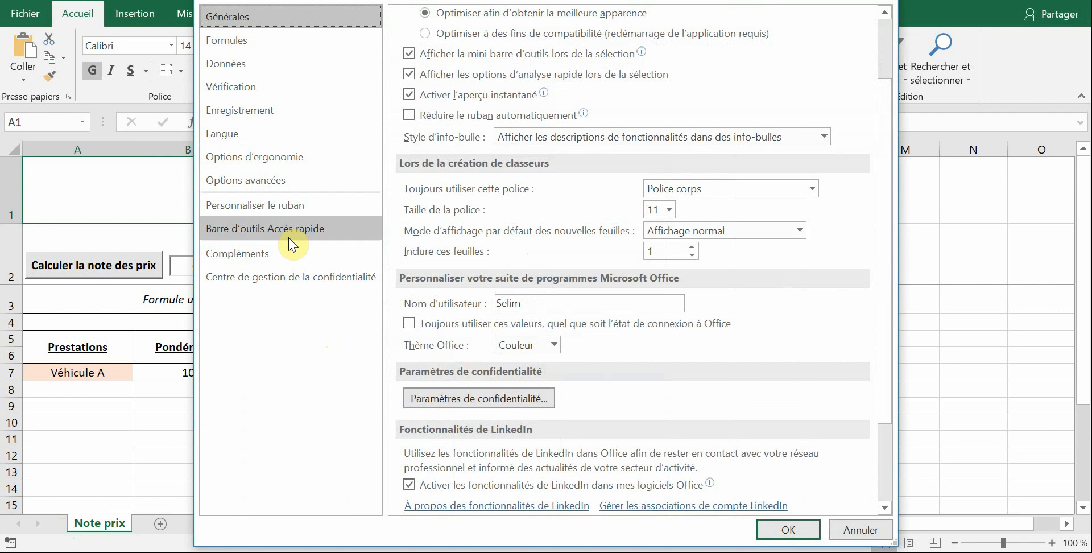
click(291, 284)
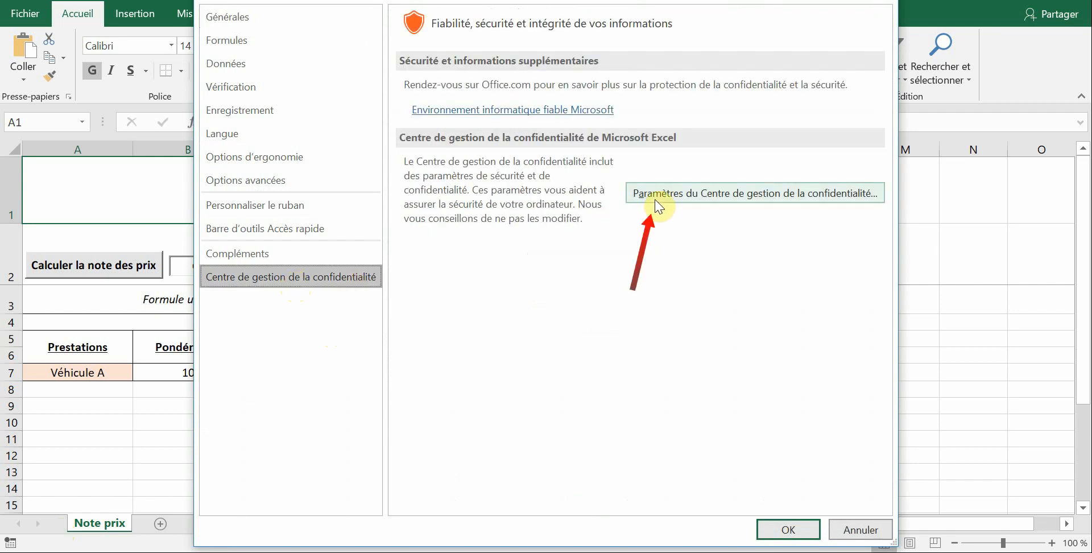
click(853, 196)
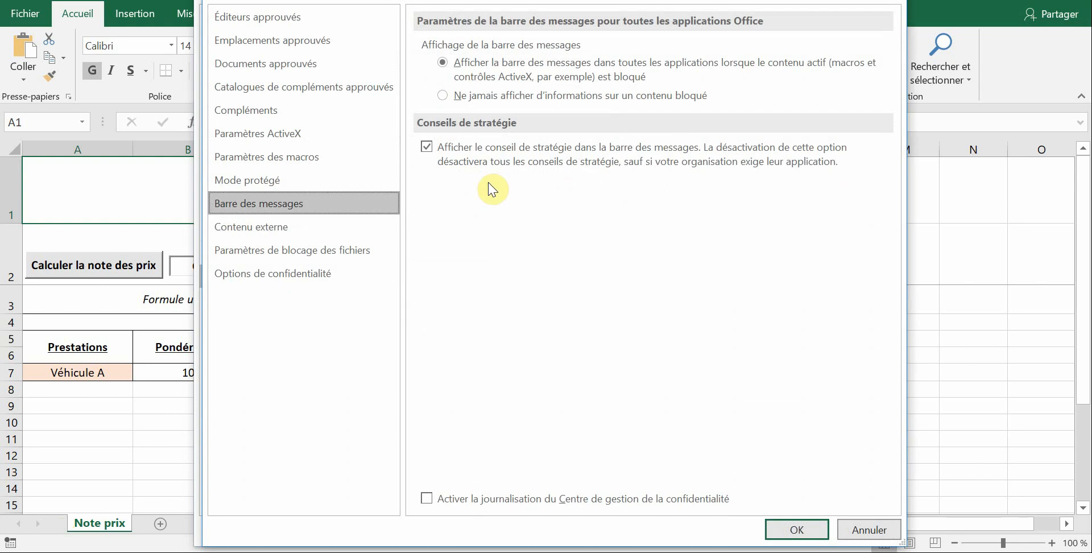
click(321, 161)
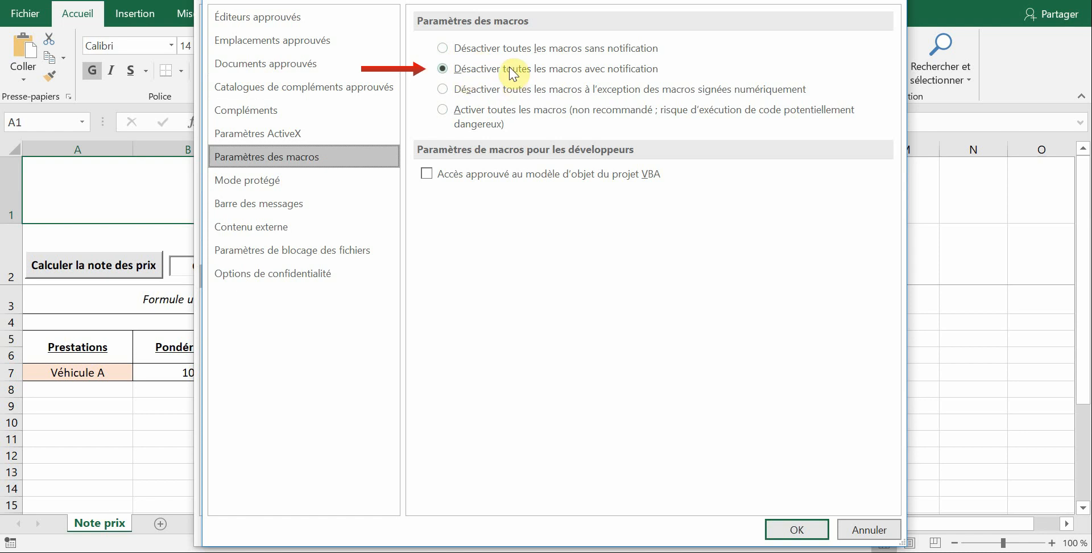
click(784, 531)
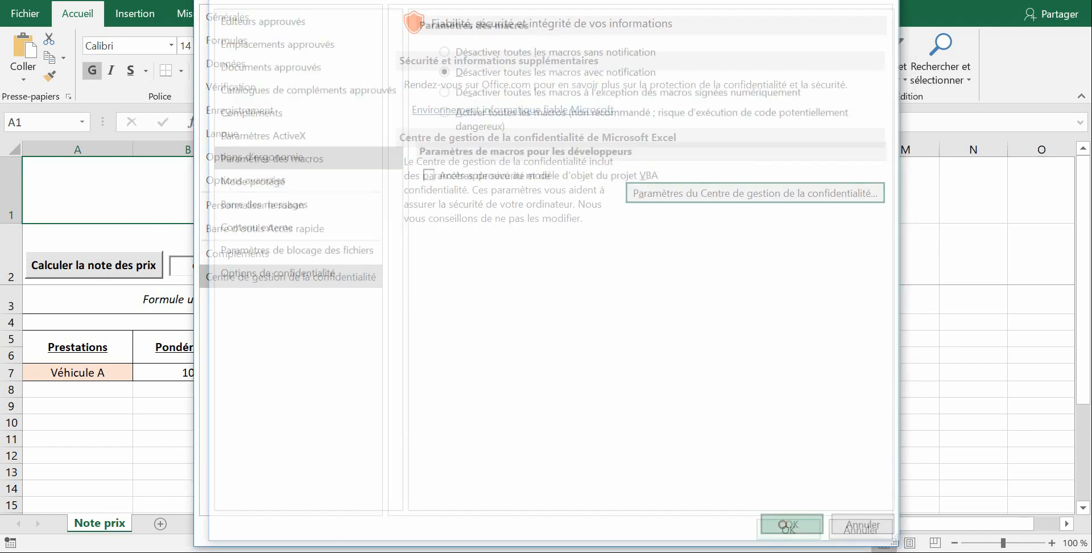
click(788, 529)
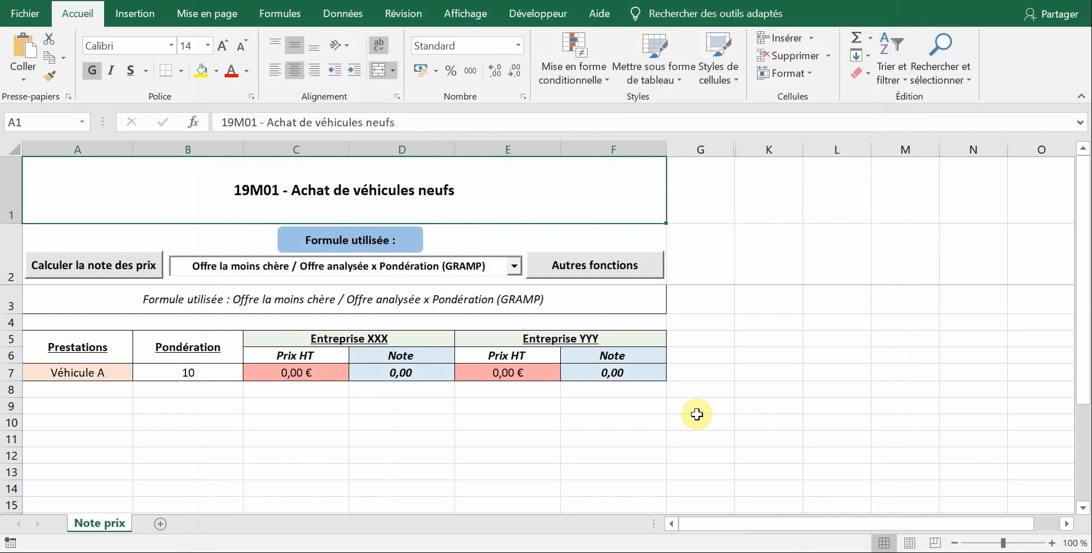
Examine the sheet's title row, the command row and the Prestations column of the price table
click(126, 227)
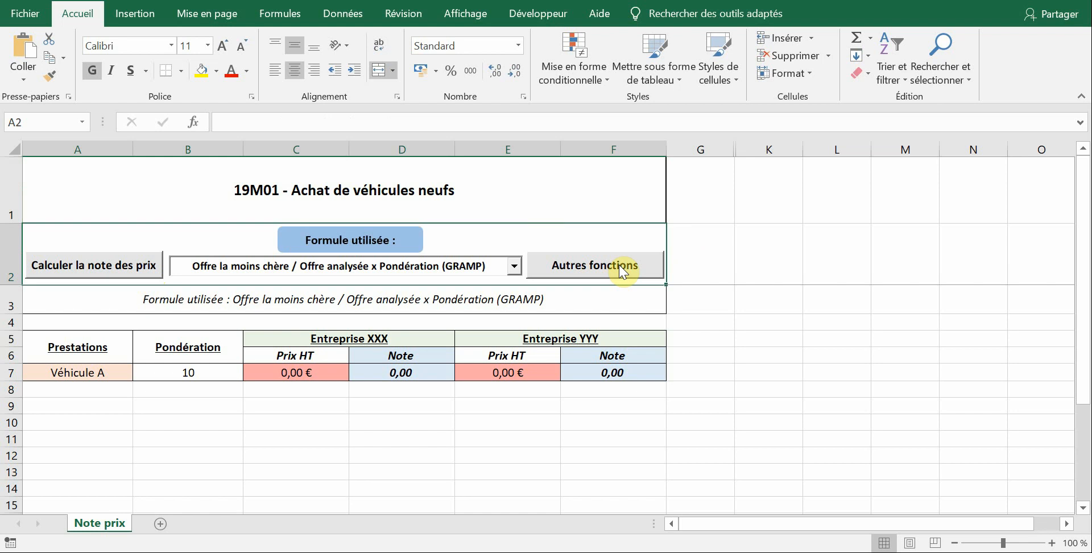
click(566, 214)
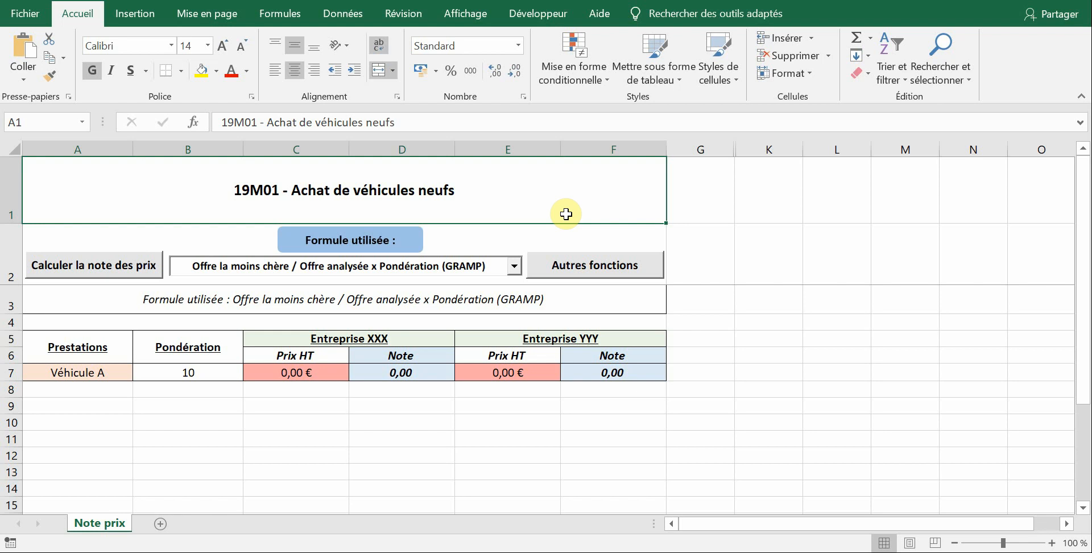
drag(62, 345, 540, 375)
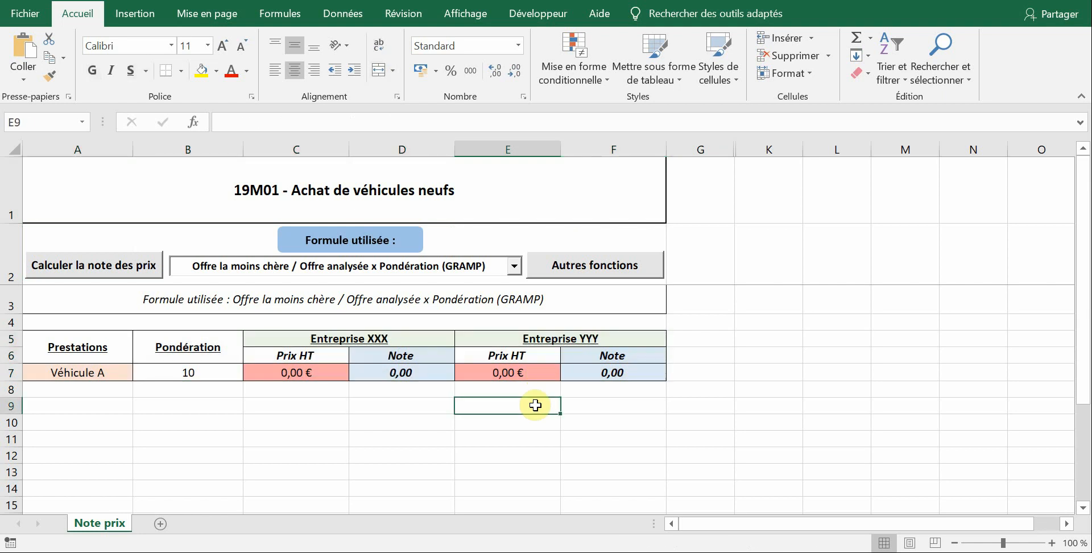
click(100, 350)
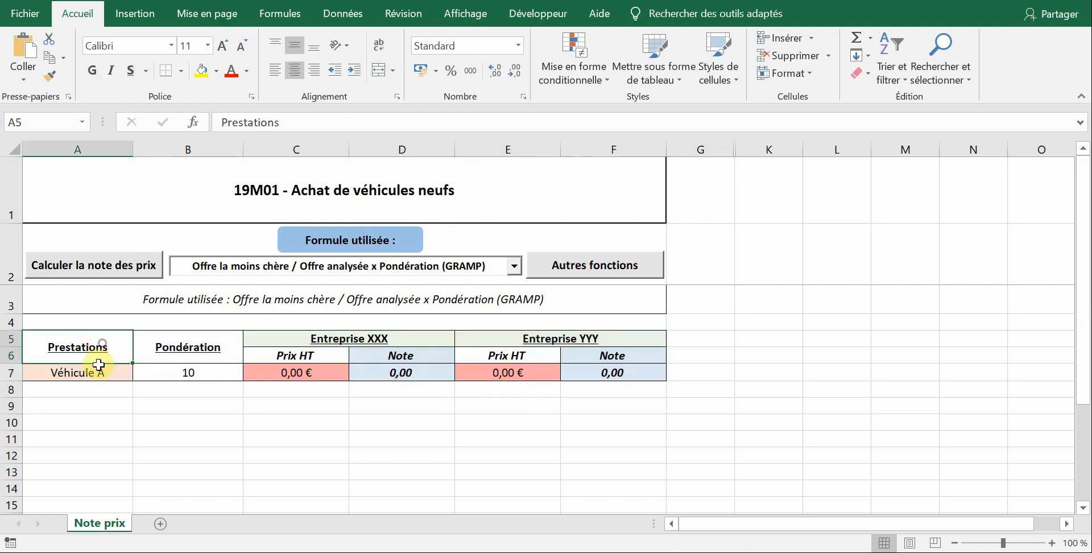
mouse_move(99, 365)
mouse_down()
mouse_move(90, 442)
mouse_move(149, 442)
mouse_up()
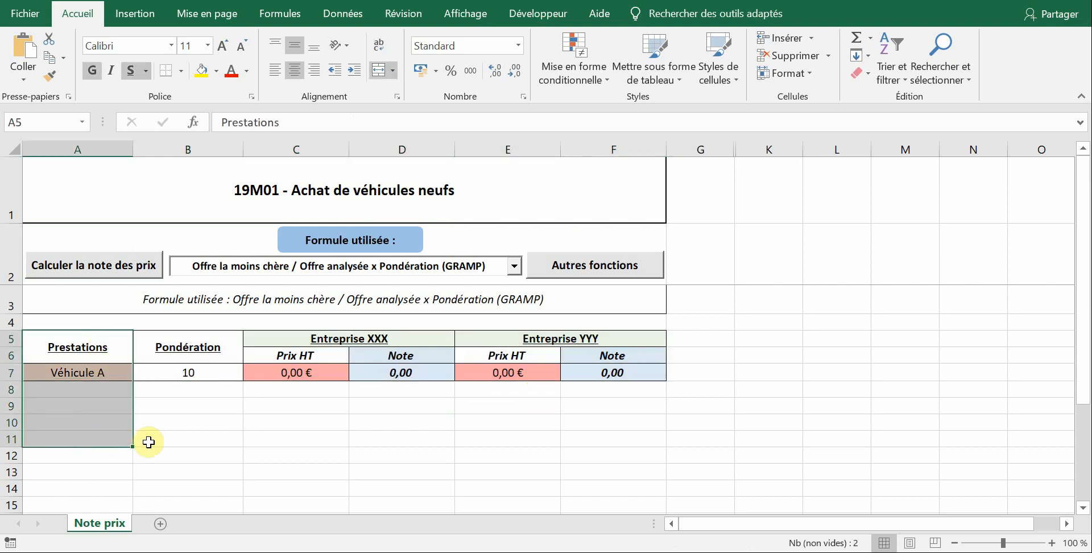
click(86, 369)
click(92, 398)
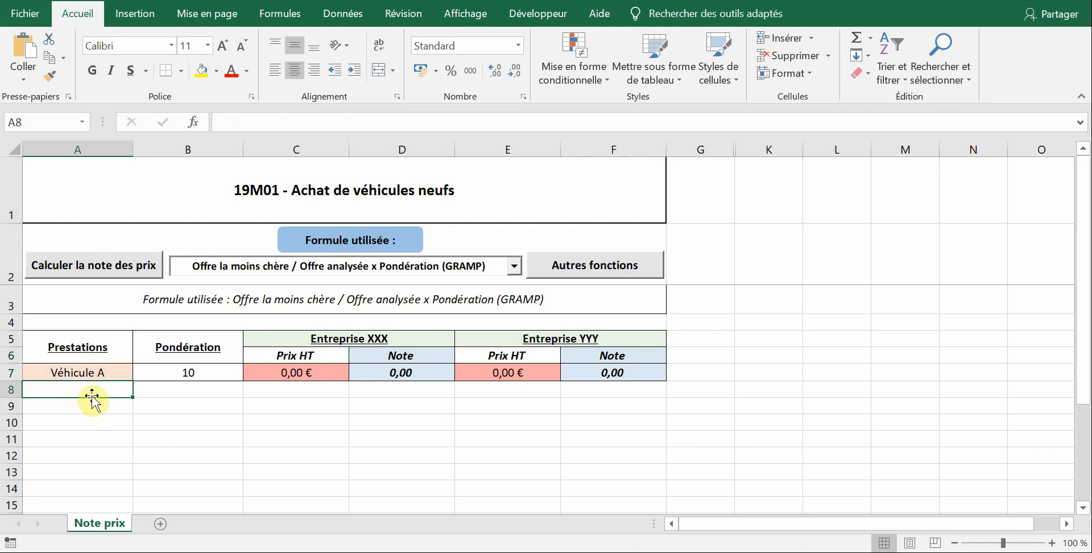
click(94, 372)
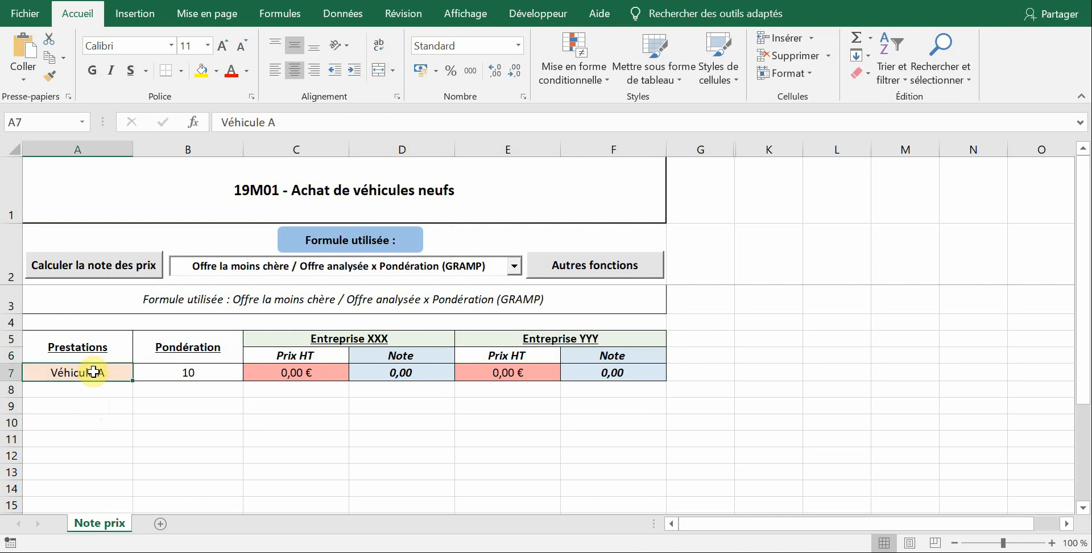
Examine the weighting column and the company headings, along with the layout of the whole price table
click(328, 342)
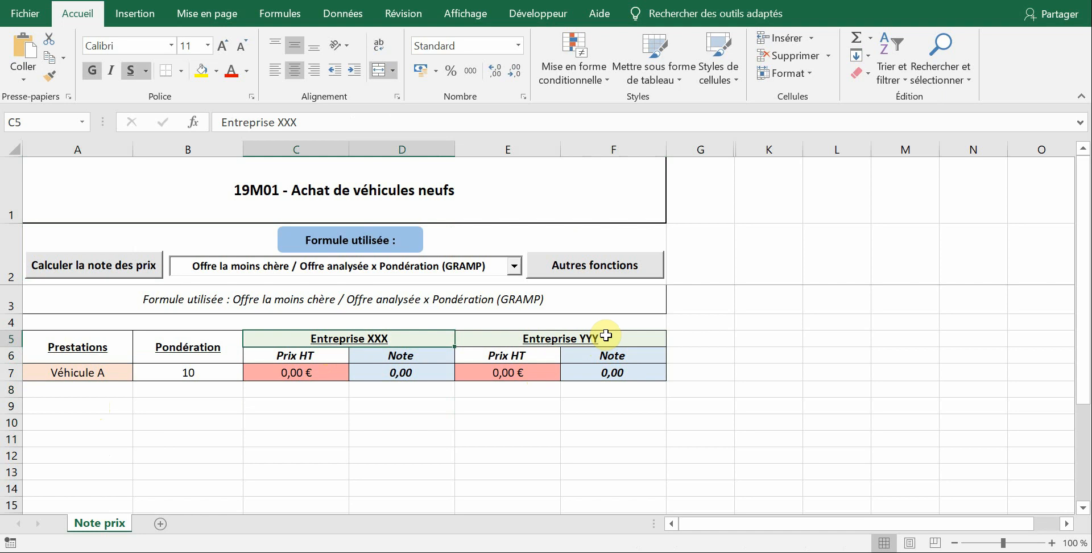
click(192, 373)
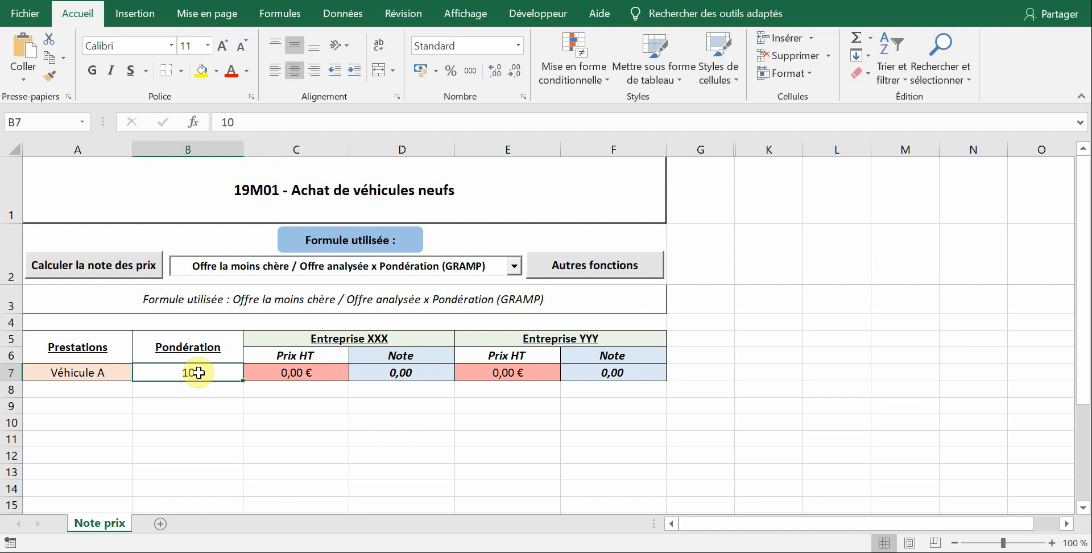
click(108, 348)
click(73, 370)
click(90, 351)
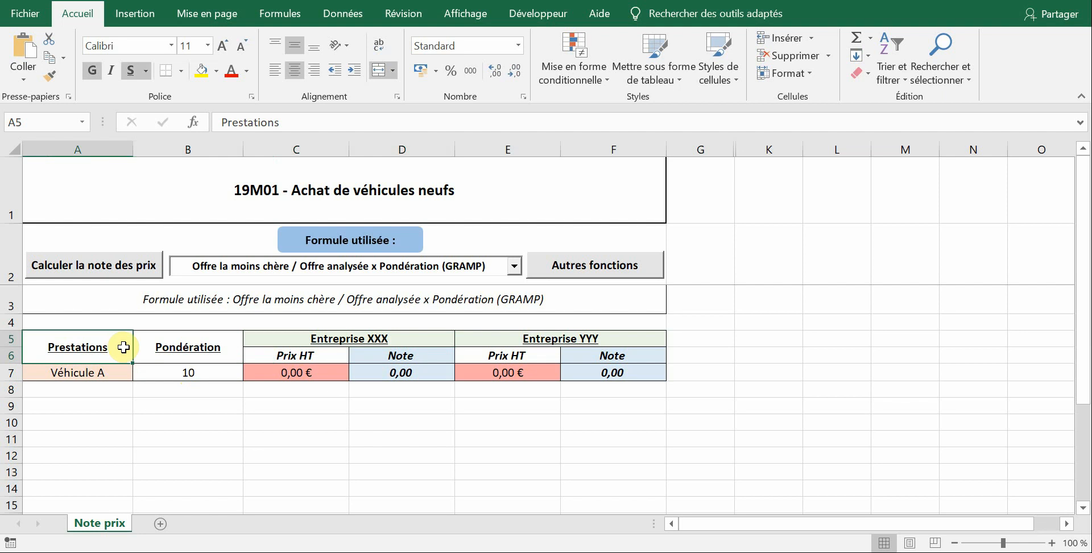
click(153, 347)
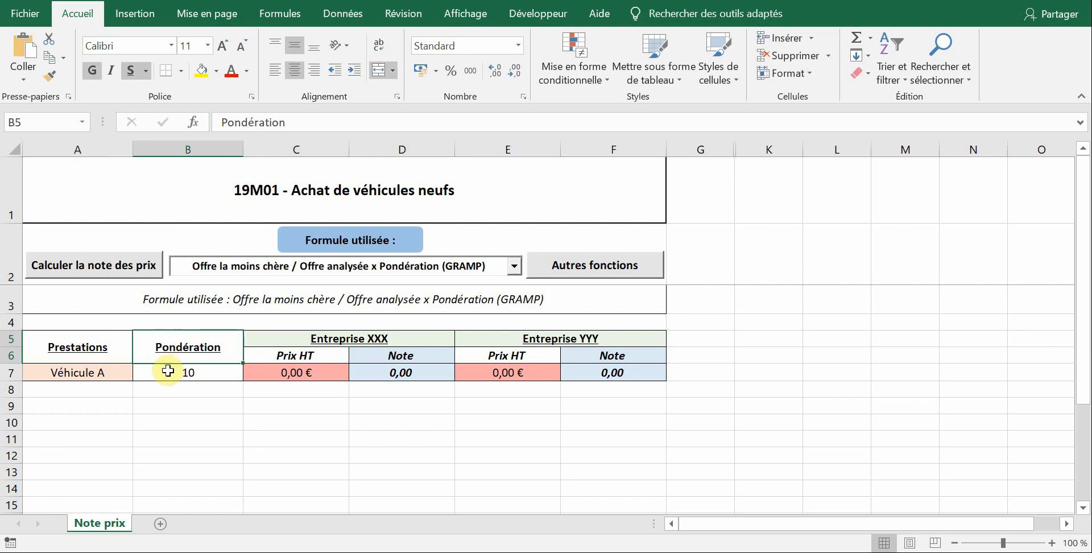
click(168, 370)
click(105, 374)
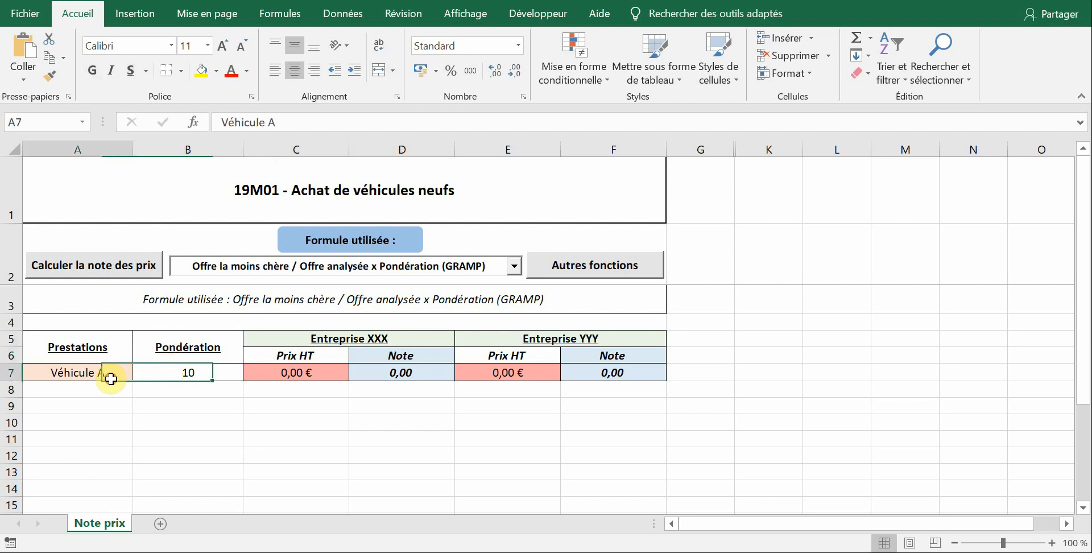
click(327, 337)
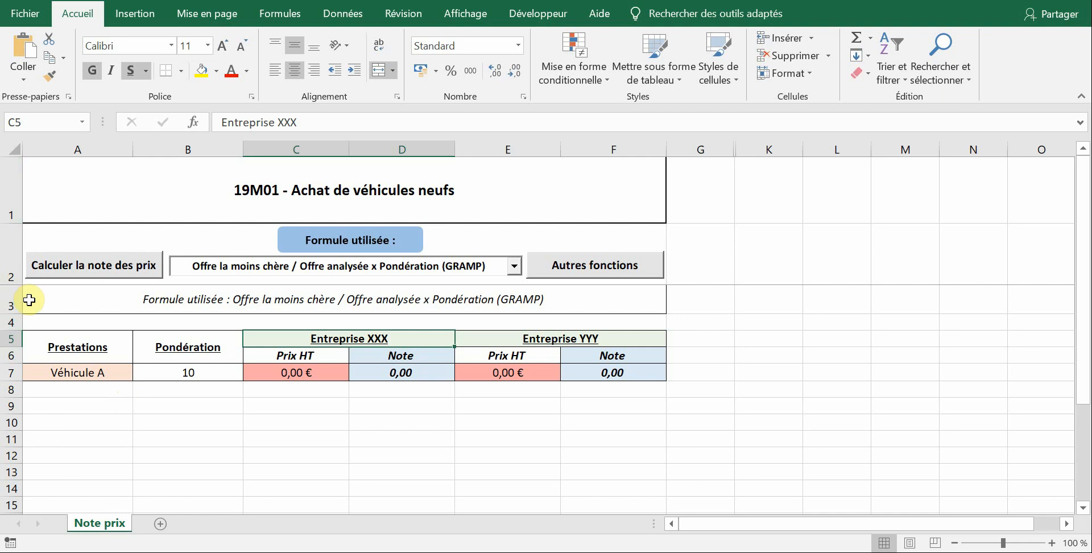
drag(97, 334, 587, 373)
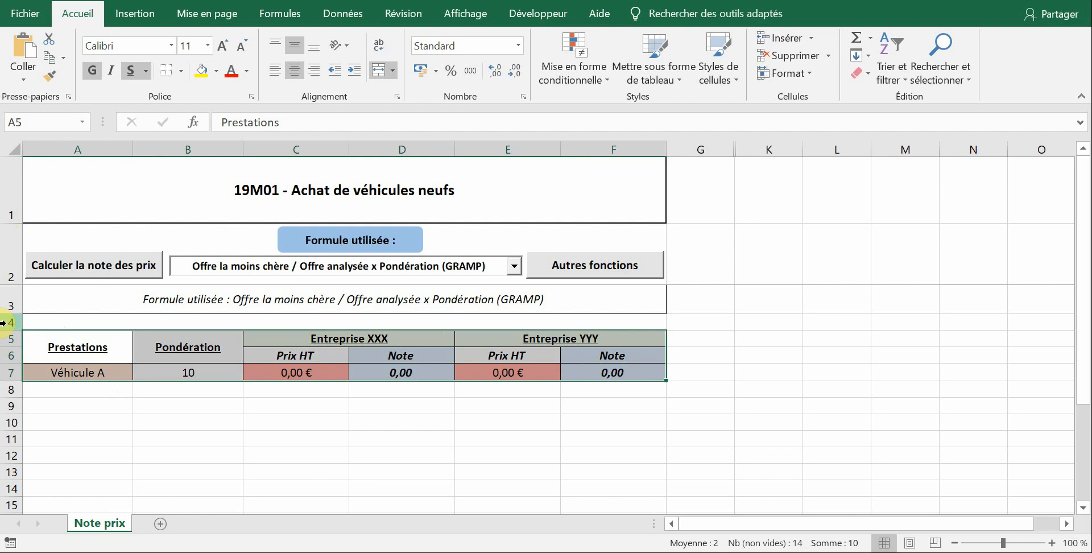
Review the formula line above the price table and the list of available scoring formulas
click(712, 233)
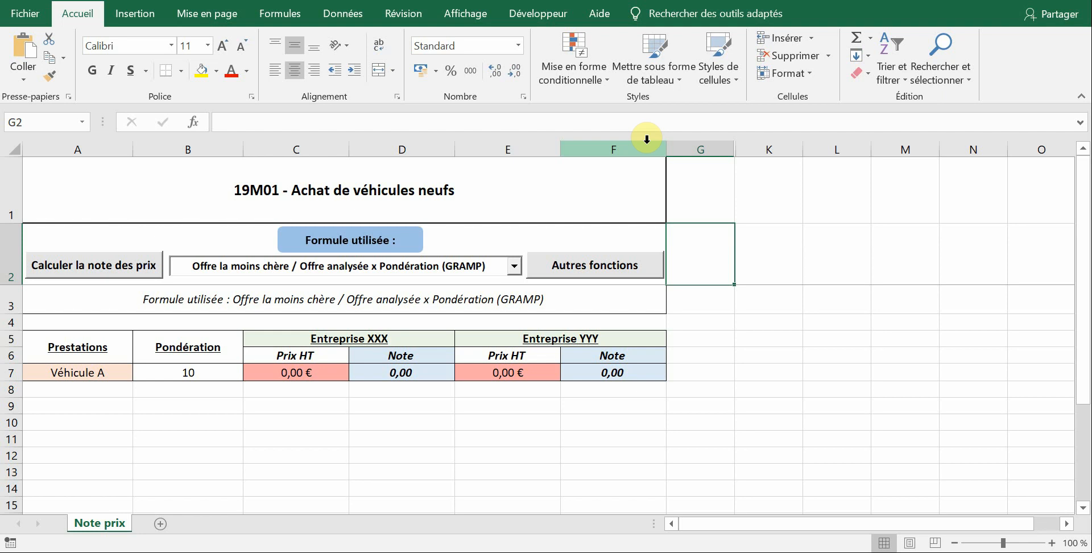
click(201, 299)
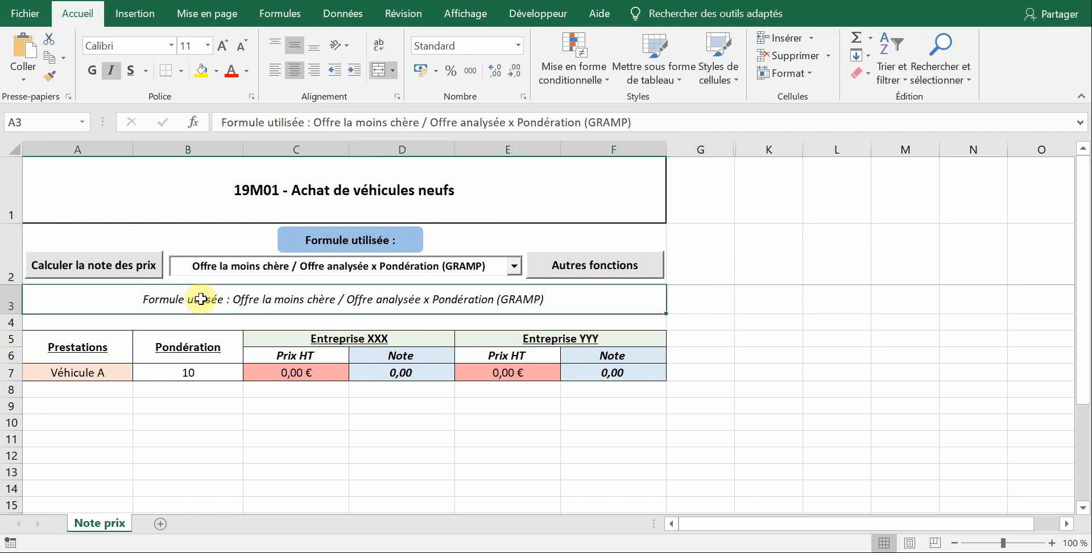
click(187, 344)
click(122, 237)
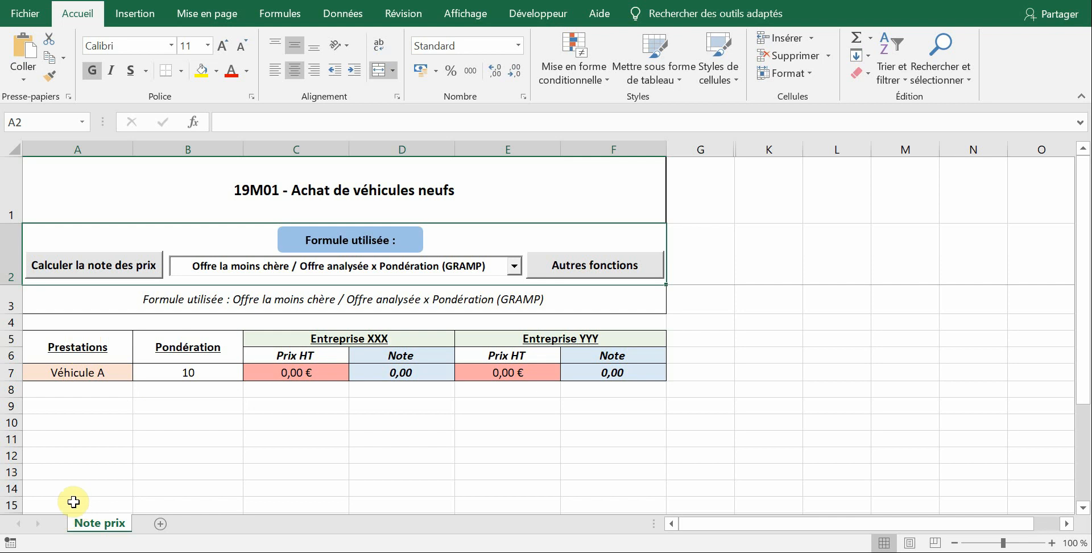
click(515, 269)
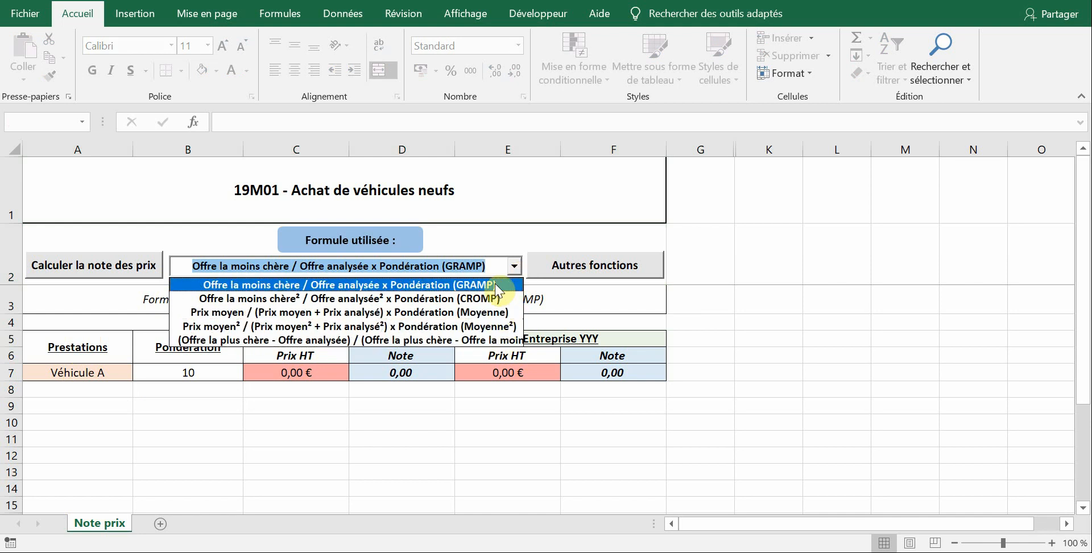
click(495, 238)
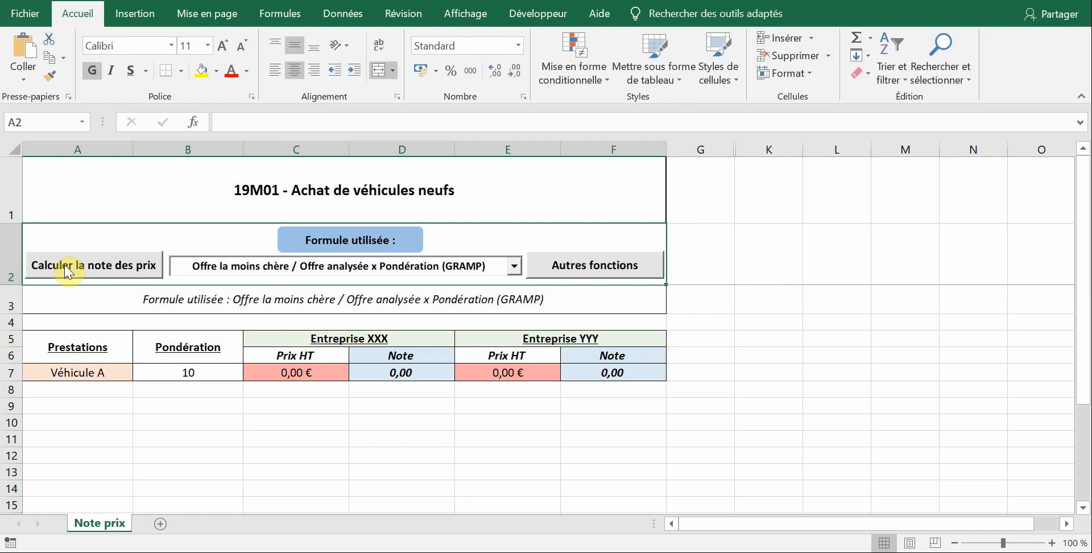
Add 3 price lines to the table with the "Ajouter des lignes de prix" function
click(573, 265)
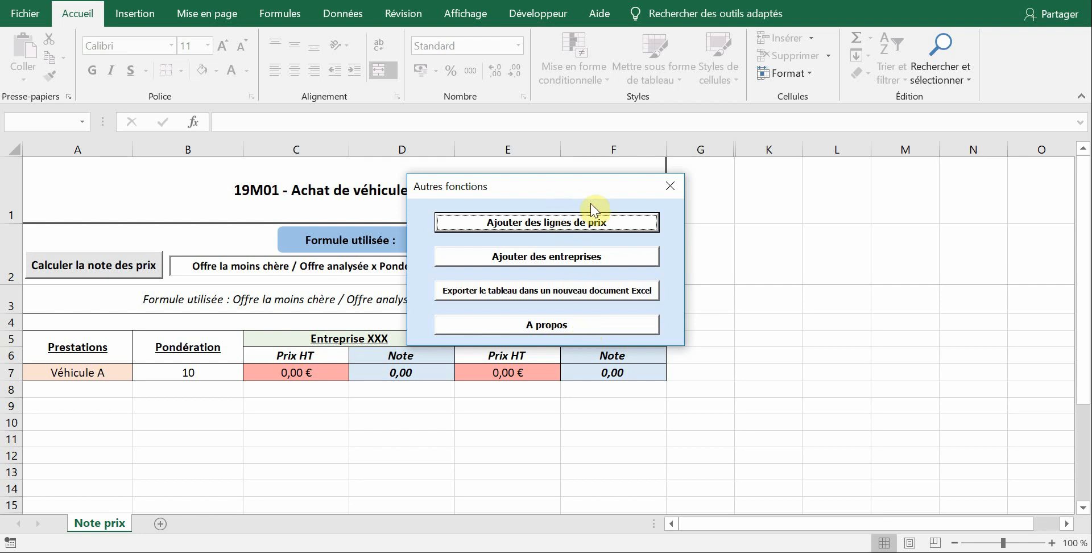
click(605, 230)
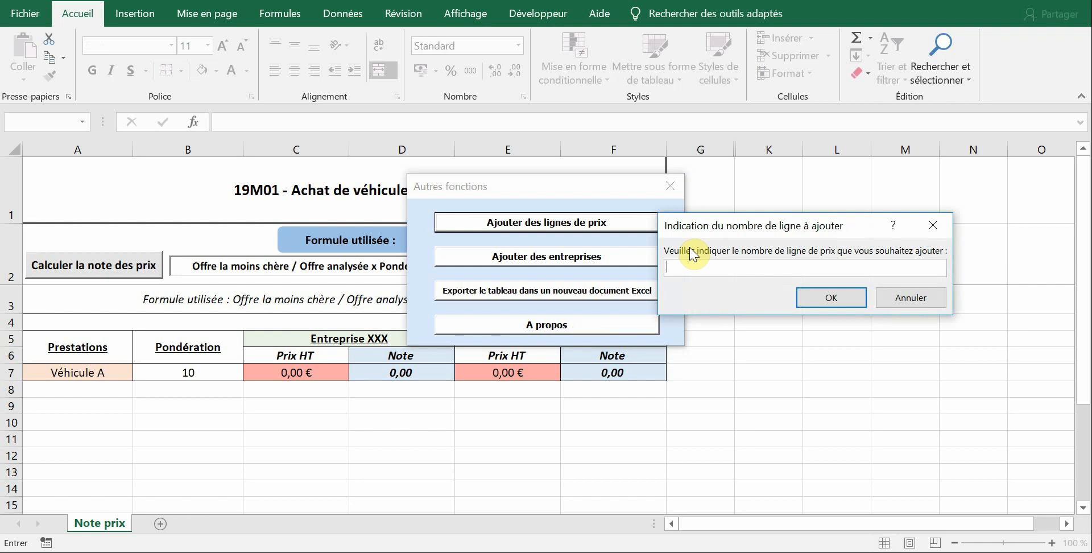
text(3)
click(840, 297)
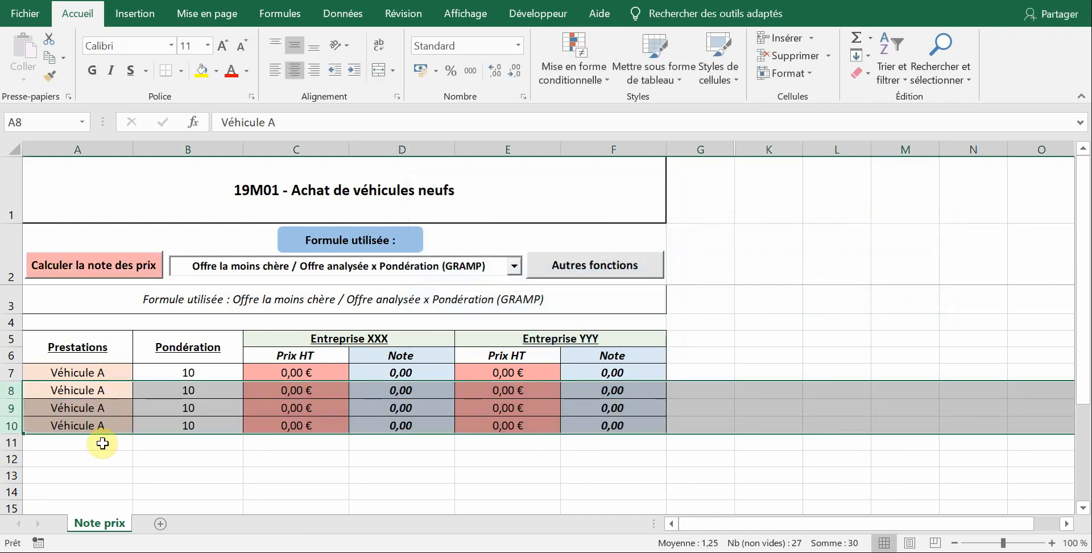
click(103, 444)
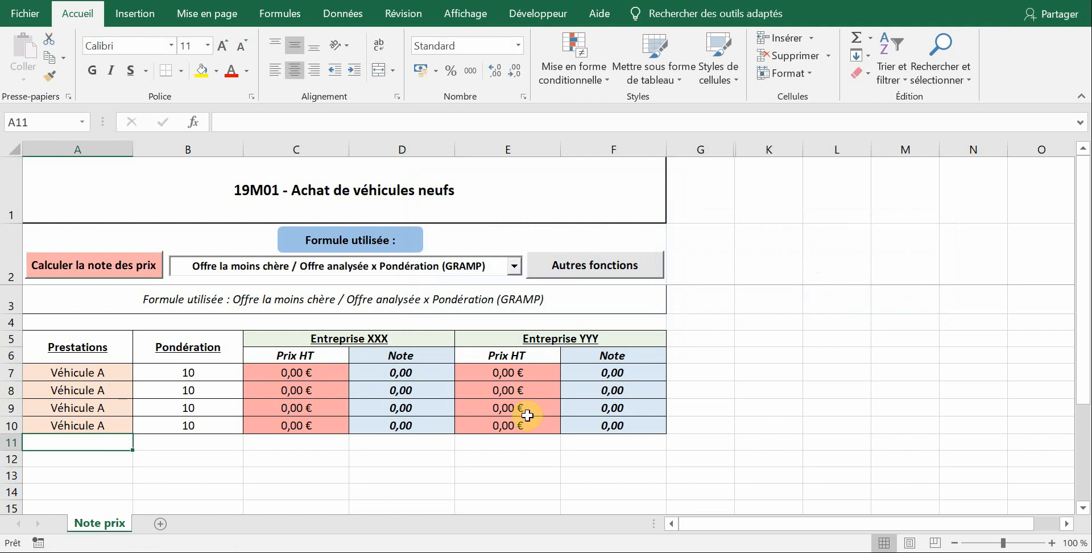
Rename the three added services in A8:A10 as Véhicule B, Véhicule C and Véhicule D
click(104, 388)
click(117, 373)
drag(115, 371, 100, 372)
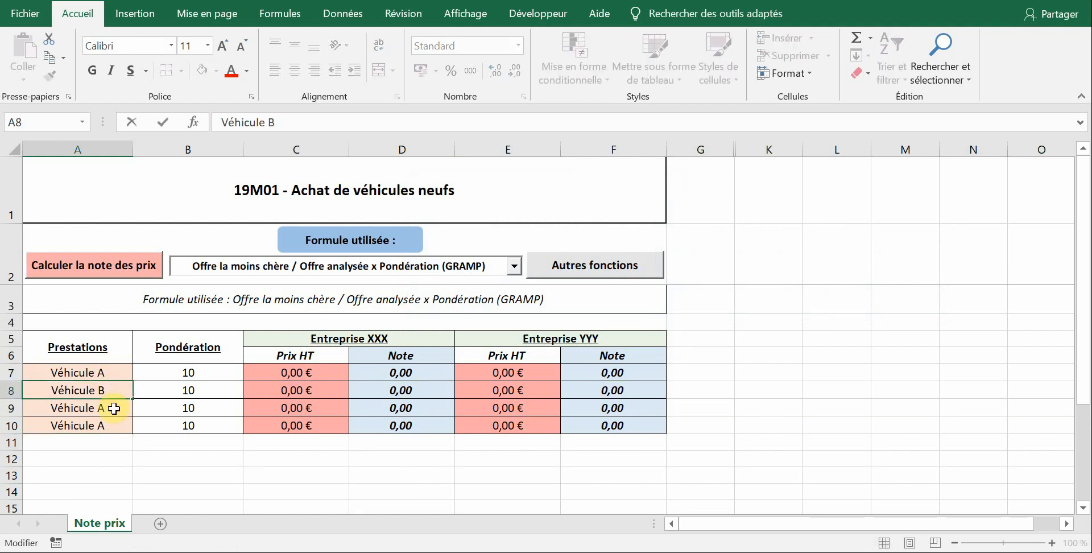
click(114, 408)
double_click(115, 407)
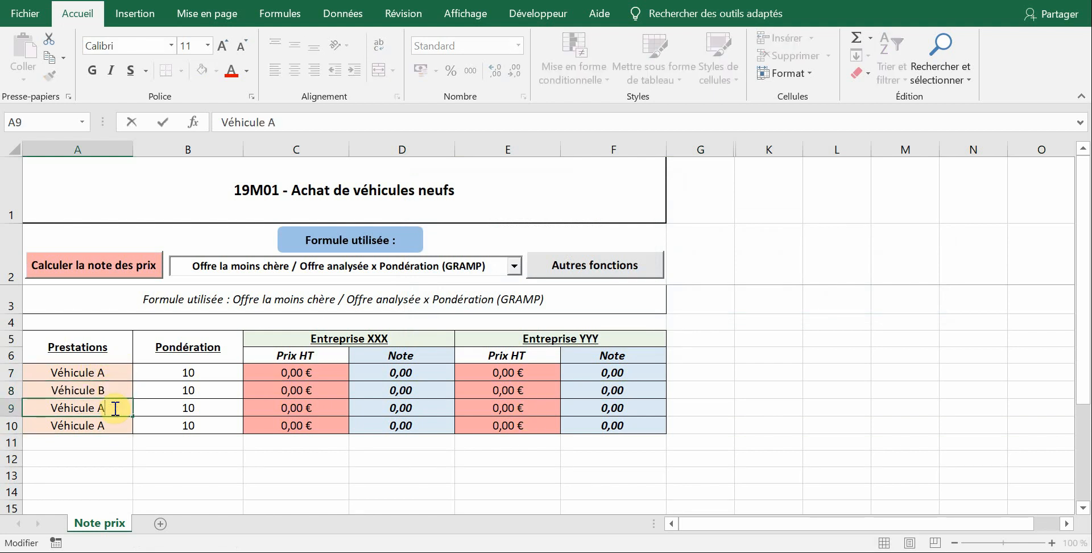
key(BackSpace)
text(C)
click(115, 426)
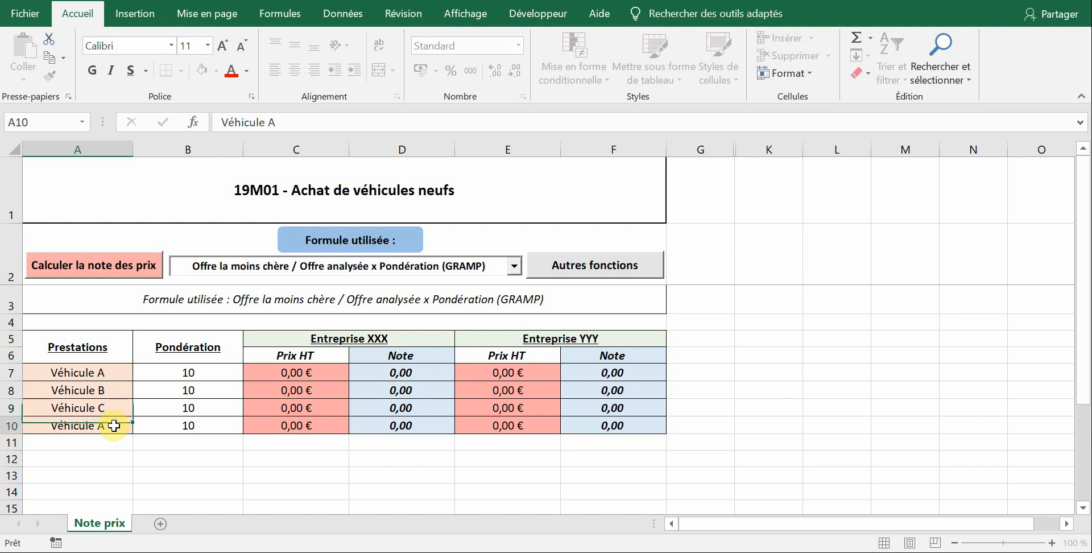
double_click(115, 426)
key(BackSpace)
text(D)
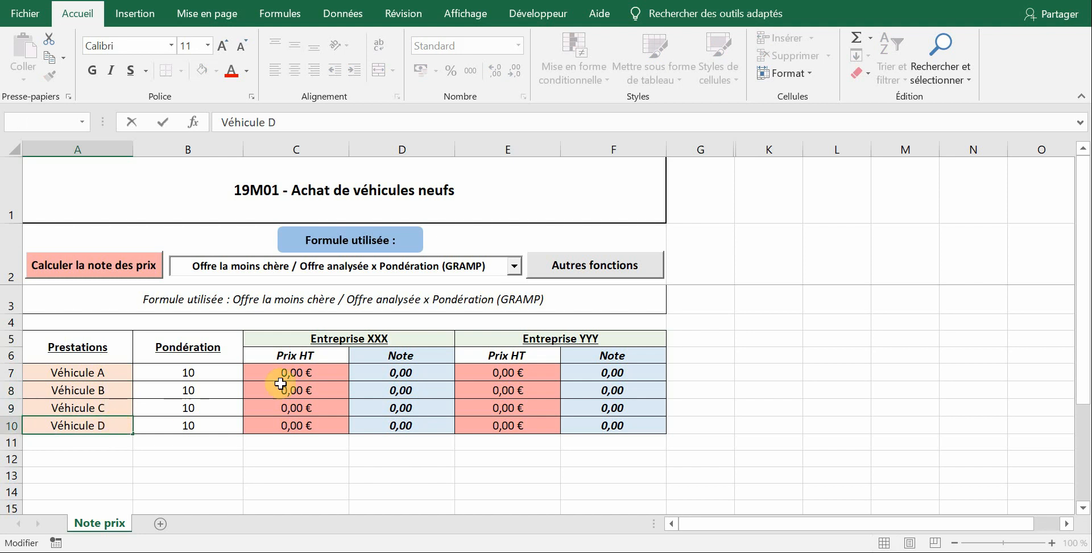
Add 1 company to the price table with the "Ajouter des entreprises" function
click(310, 370)
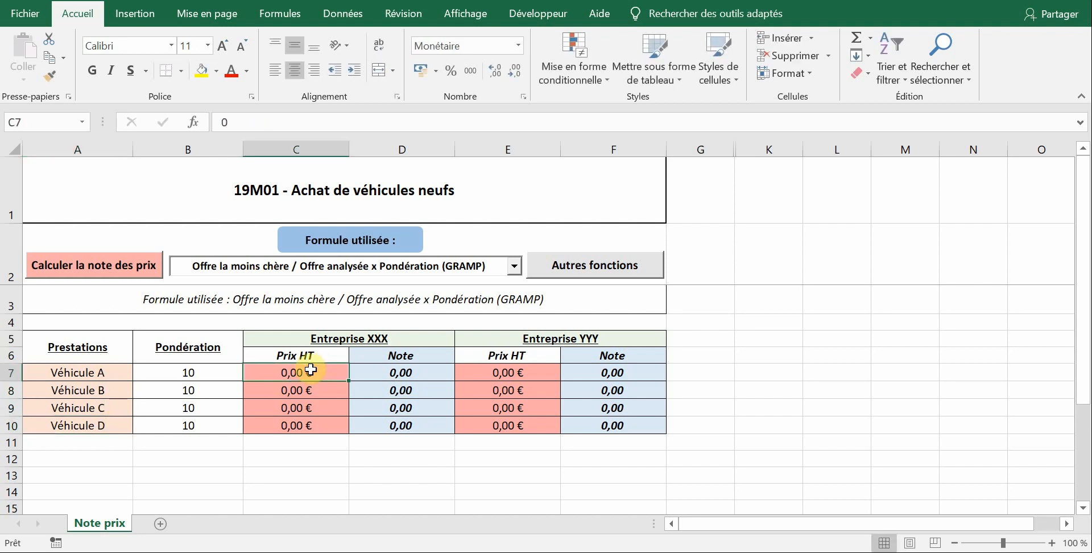
double_click(365, 339)
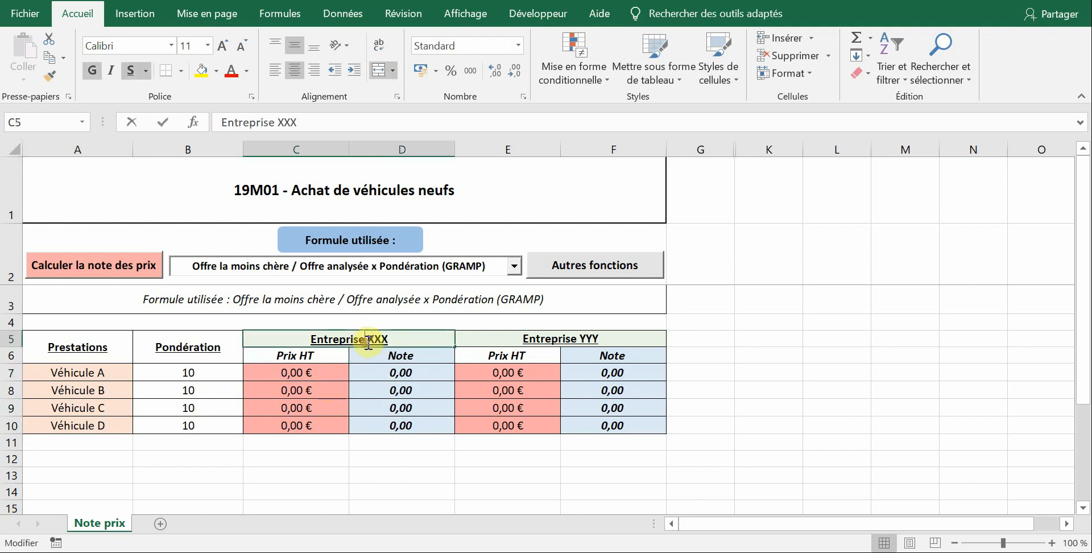
click(590, 339)
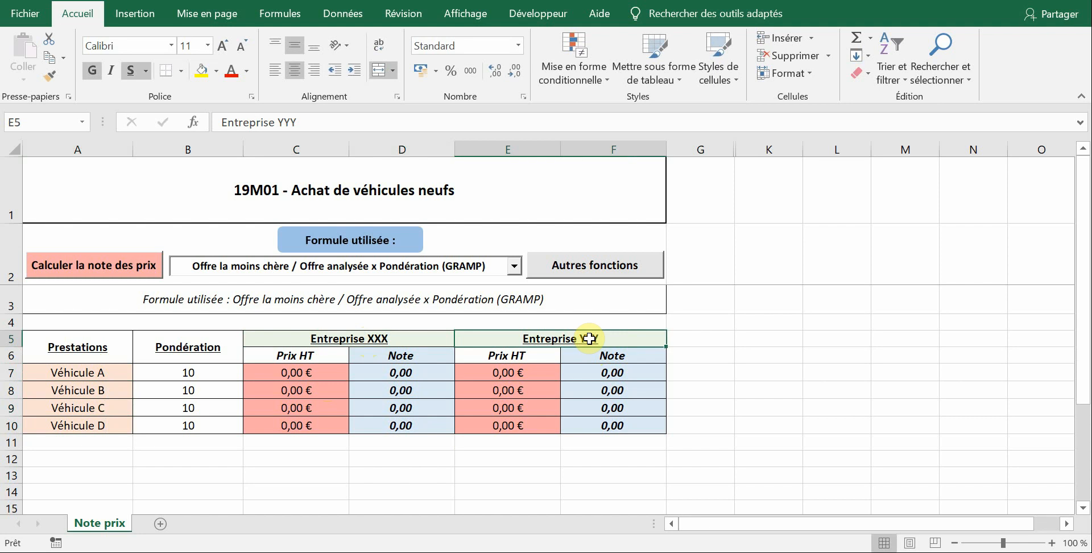
click(576, 260)
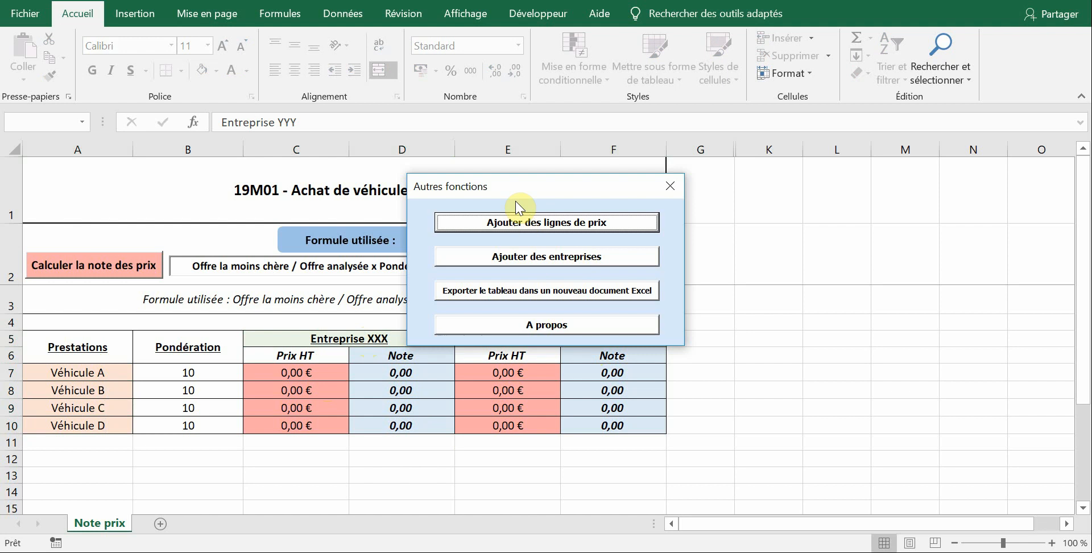
click(536, 257)
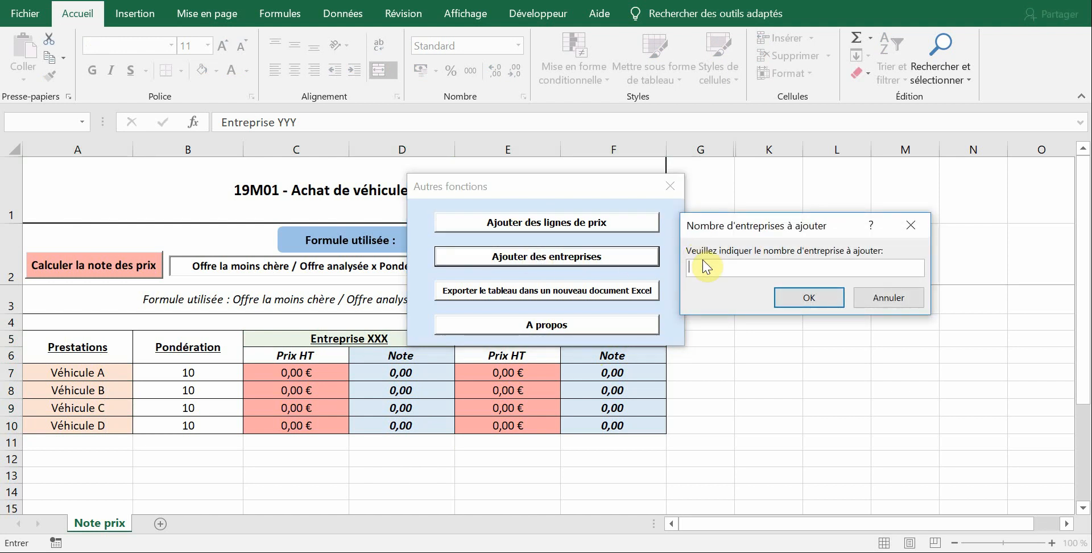
text(1)
click(809, 298)
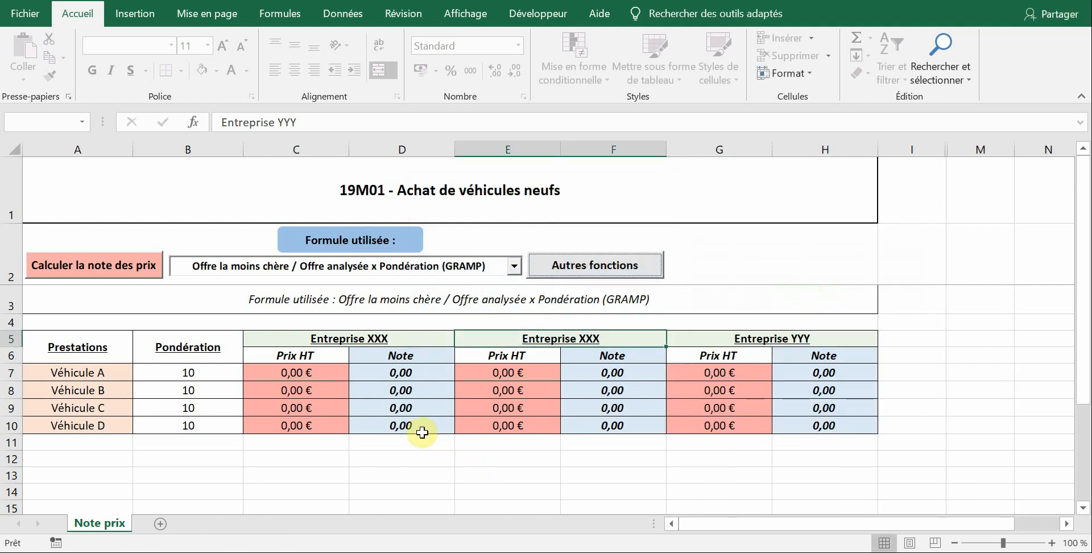
Rename the first company heading in C5 as Entreprise A
click(404, 338)
double_click(369, 338)
double_click(368, 340)
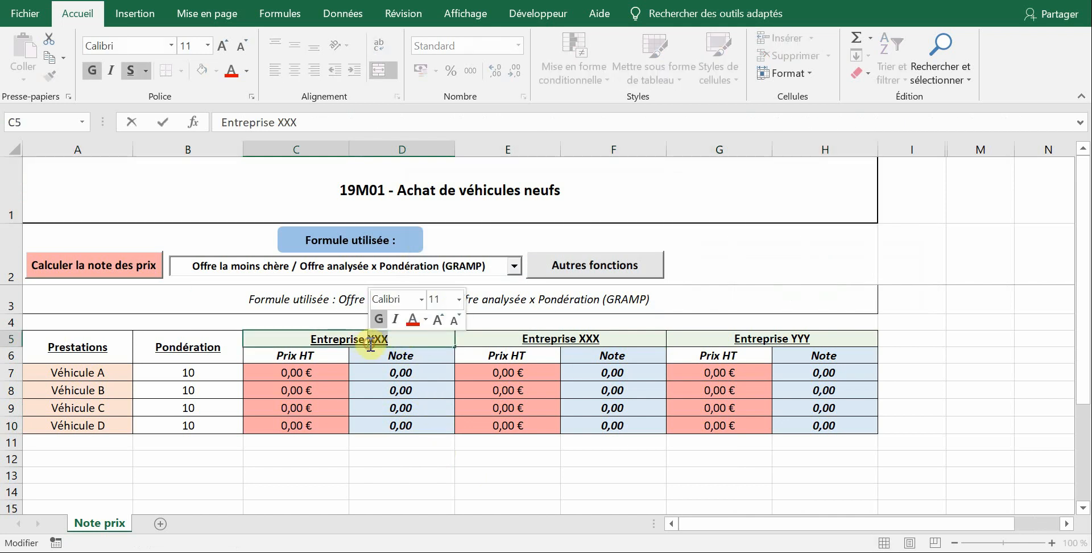
text(A)
key(Return)
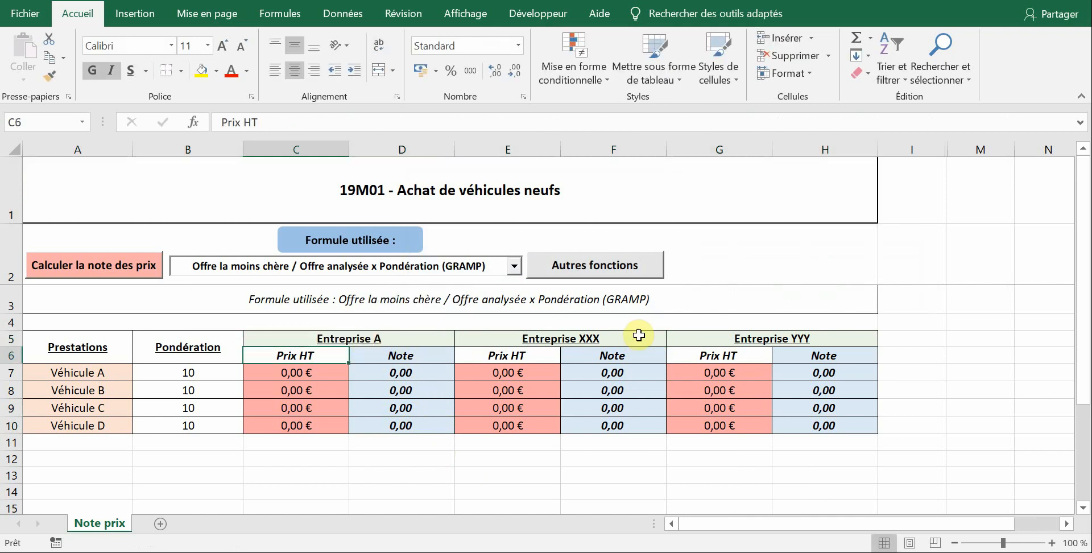
Rename the second company heading in E5 as Entreprise B
click(616, 338)
double_click(615, 337)
key(BackSpace)
key(BackSpace)
key(BackSpace)
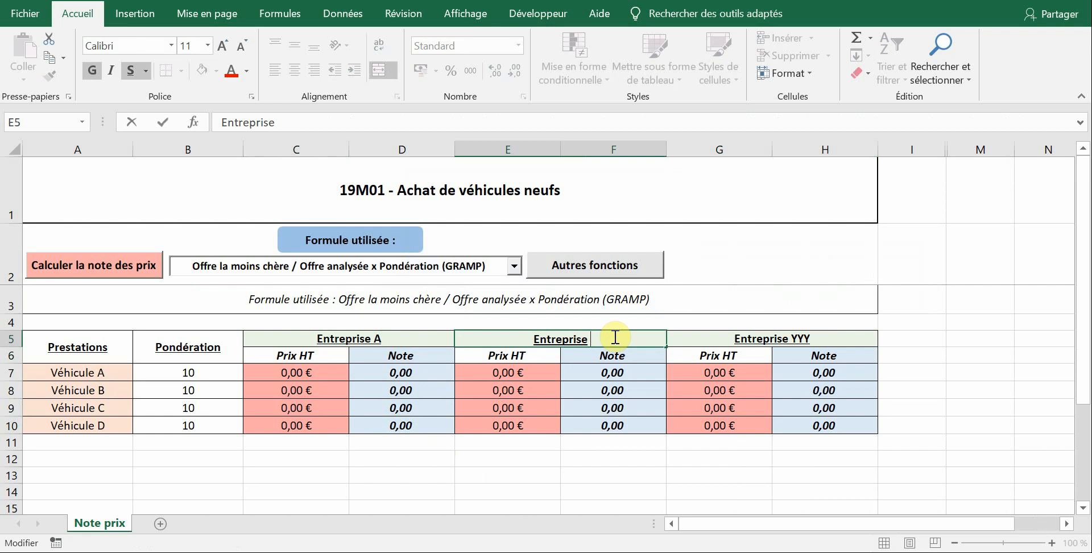
text(B)
Rename the third company heading in G5 as Entreprise C
click(821, 337)
double_click(821, 337)
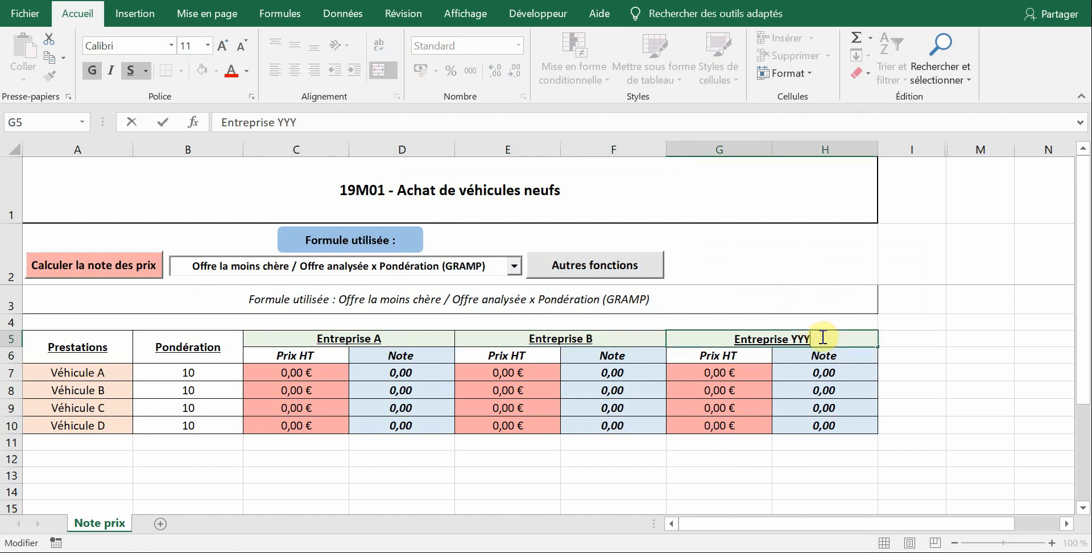
key(BackSpace)
key(BackSpace)
key(BackSpace)
text(C)
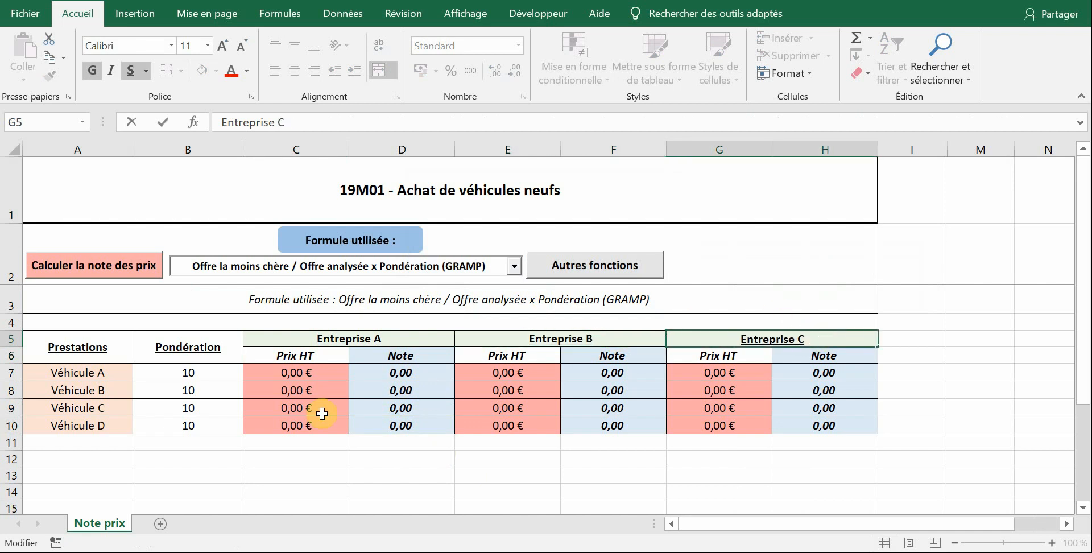
click(281, 355)
Enter Entreprise A's prices in C7:C10 as 54, 30, 54 and 10 for vehicles A to D
click(293, 372)
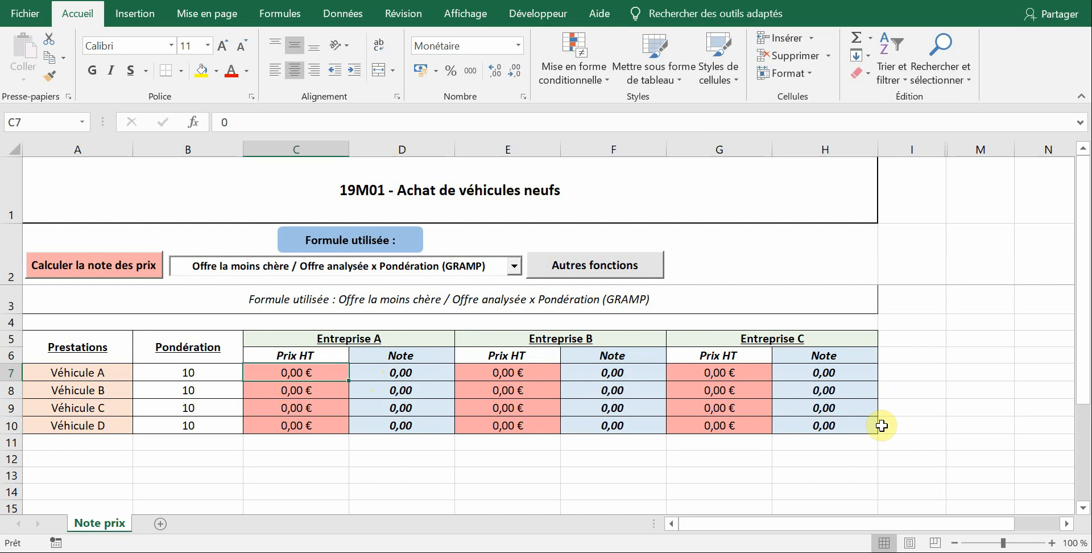
text(54)
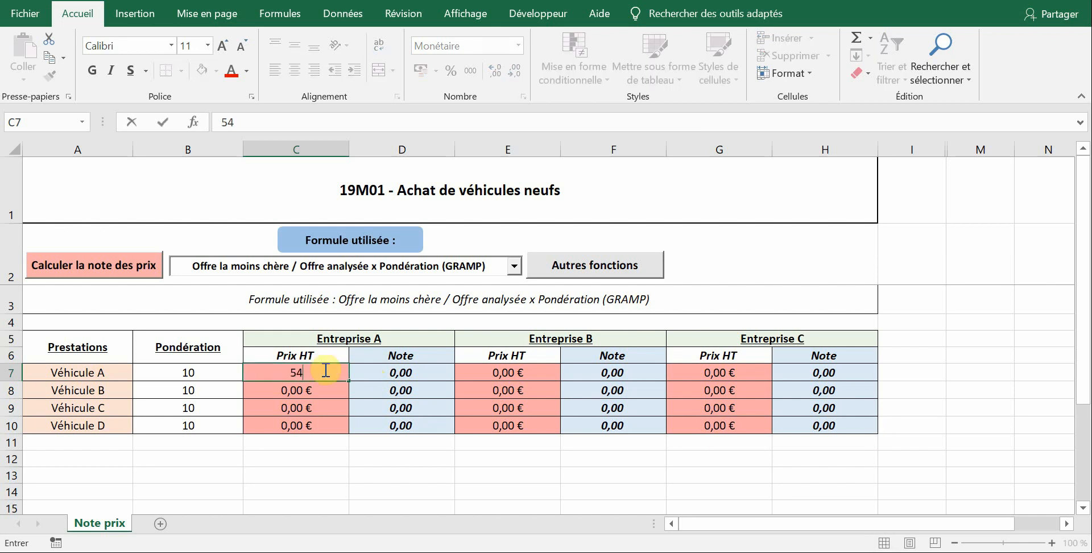
click(313, 390)
text(30)
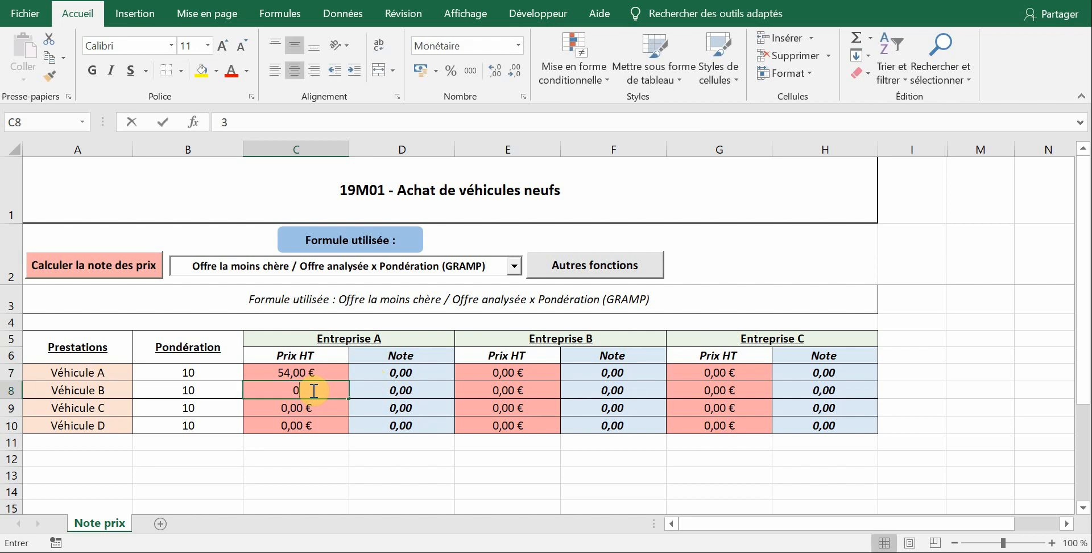
click(312, 407)
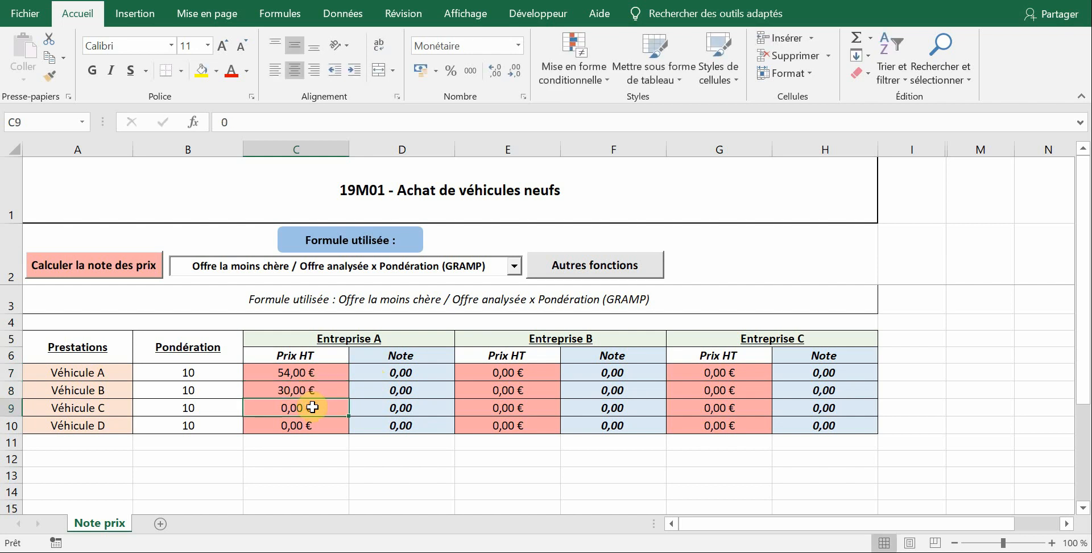
text(54)
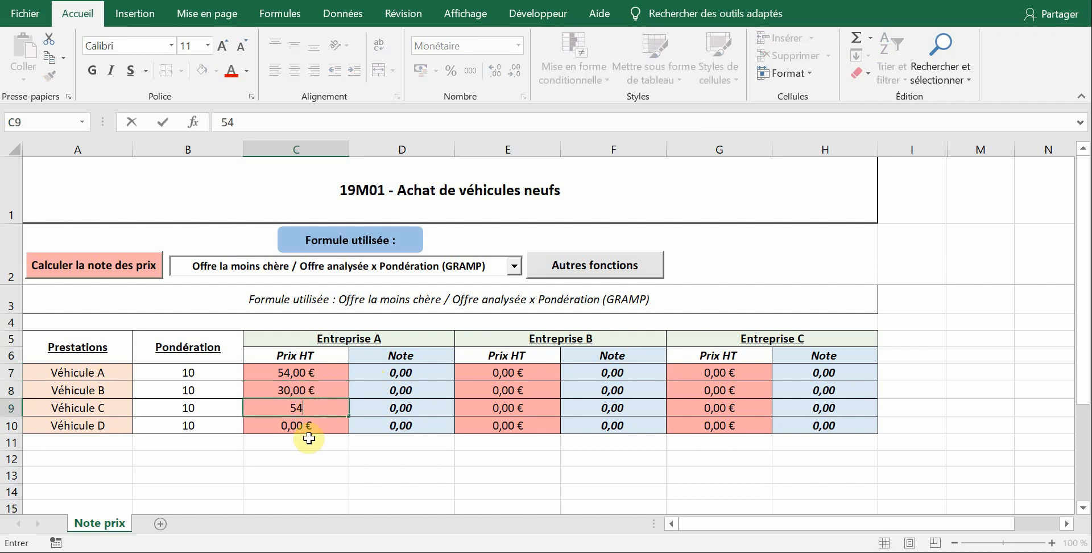
click(308, 428)
text(10)
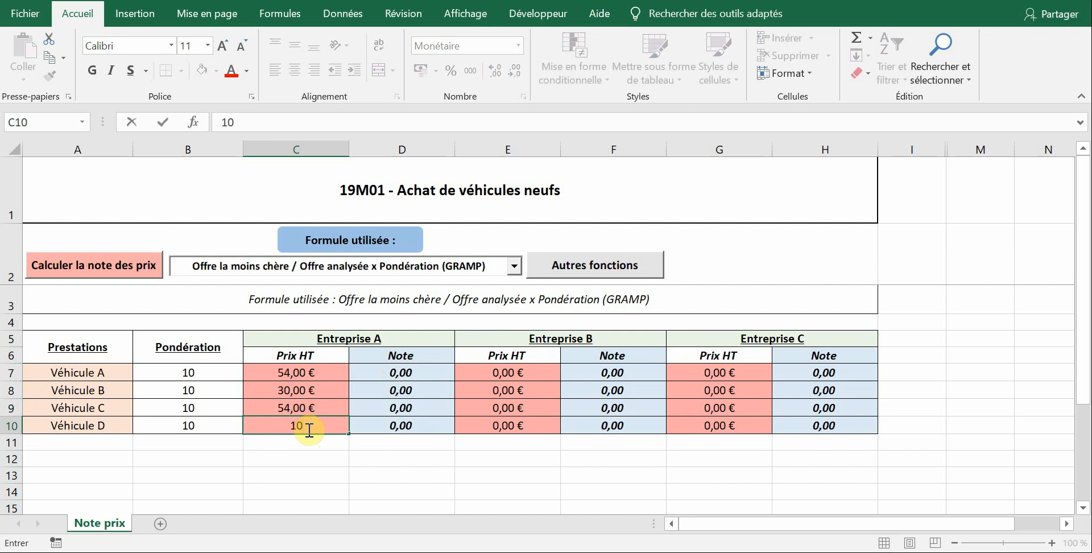
Enter Entreprise B's prices in E7:E10 as 790, 589, 67 and 344 for vehicles A to D
click(521, 373)
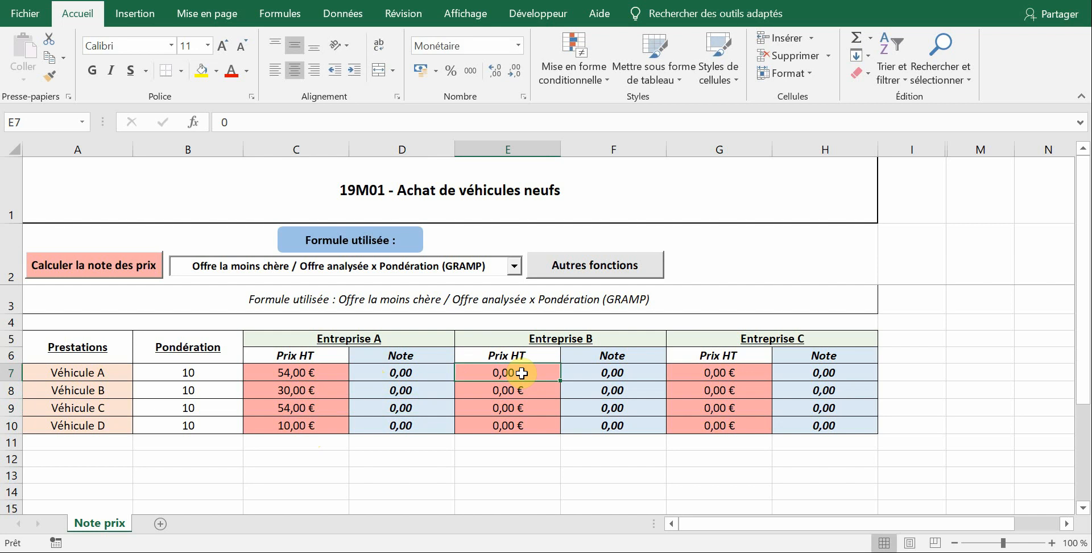
text(790)
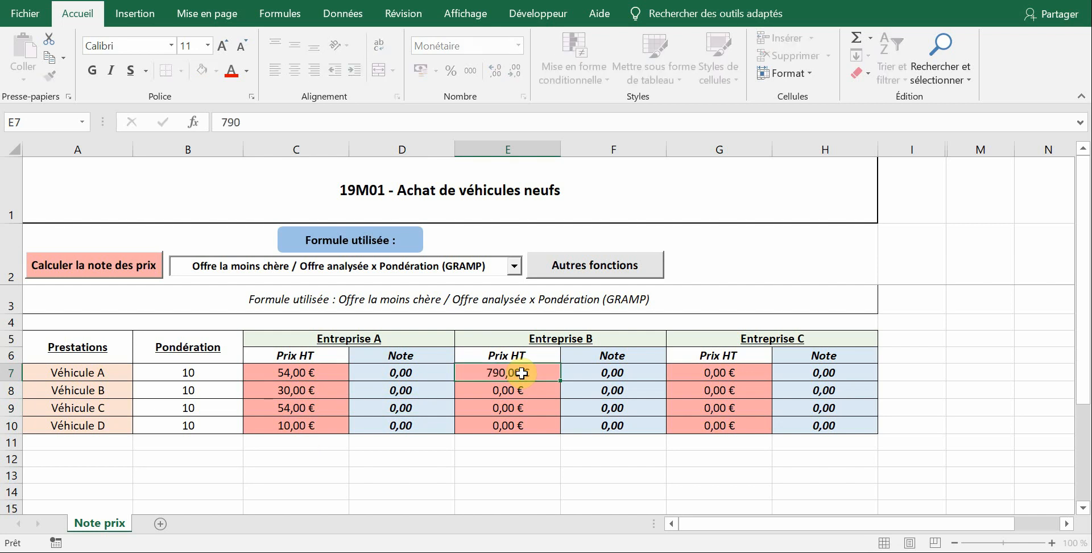
key(Return)
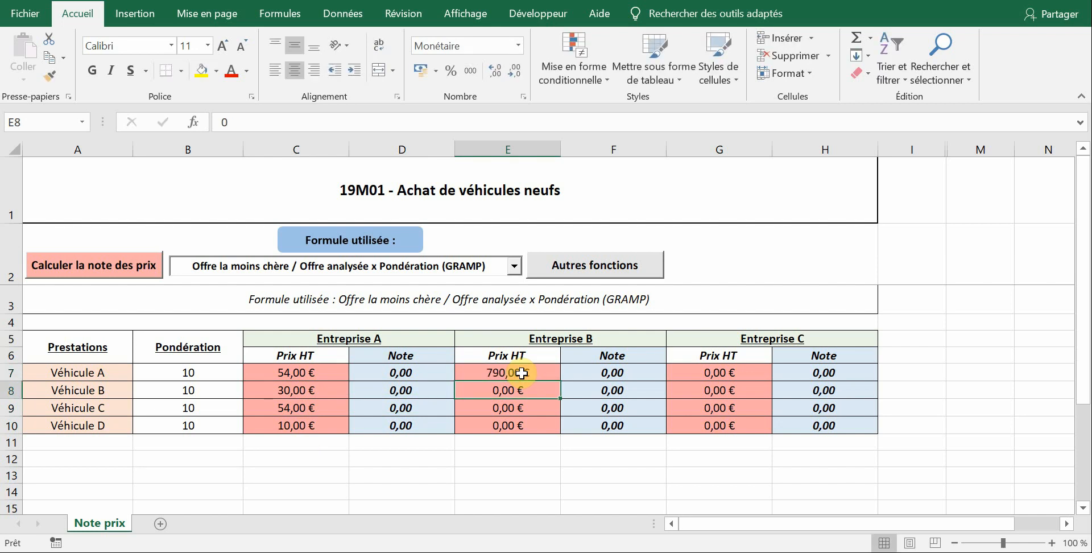
text(589)
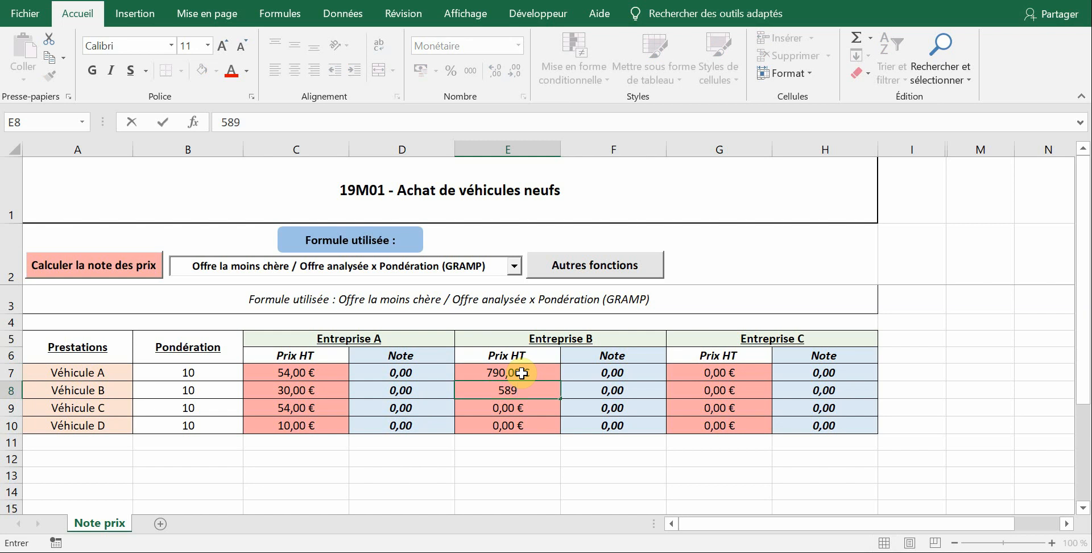
key(Return)
text(67)
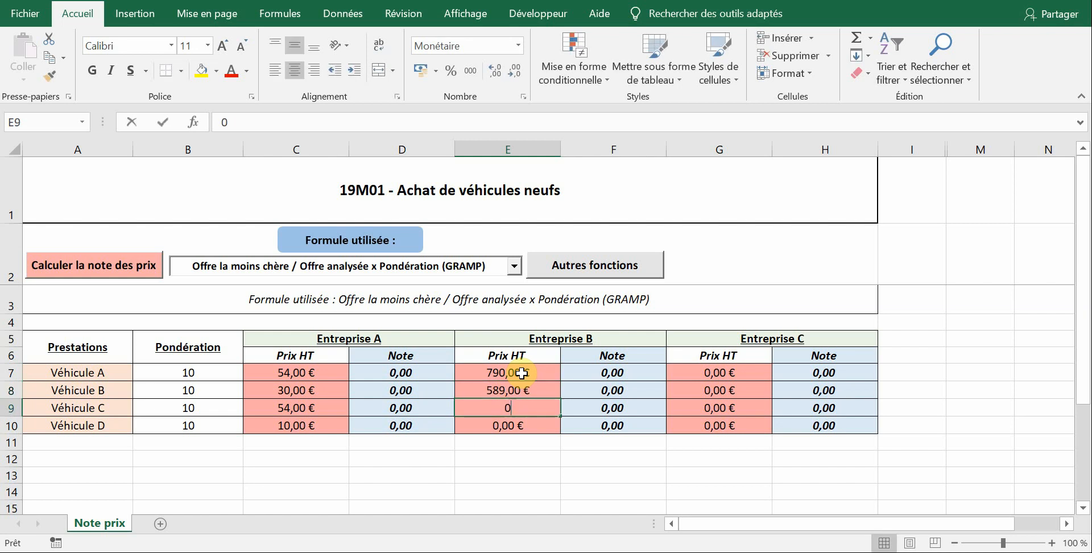
key(Return)
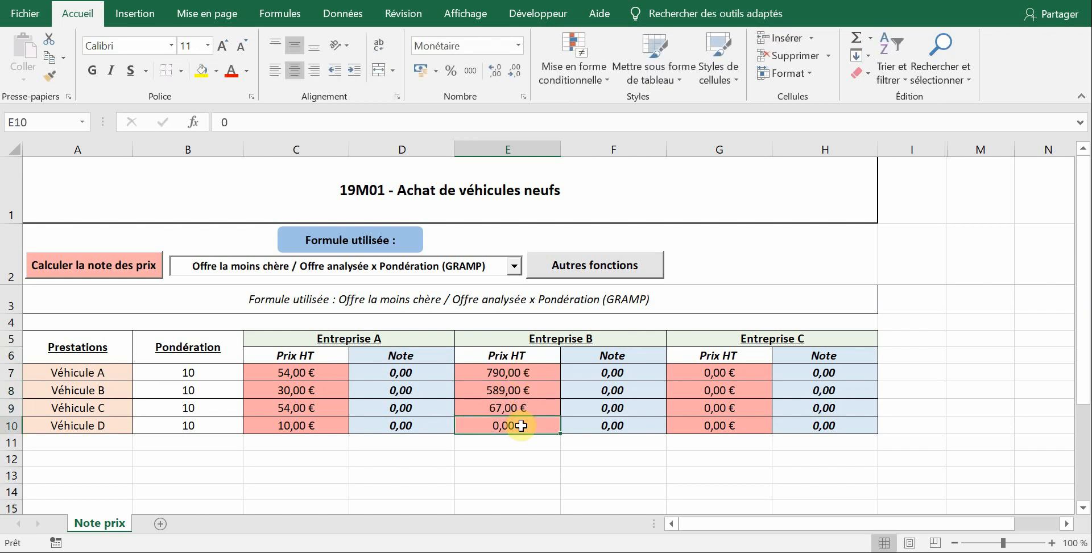
text(344)
Enter Entreprise C's prices in G7:G10 as 776, 446, 599 and 5777 for vehicles A to D
click(725, 372)
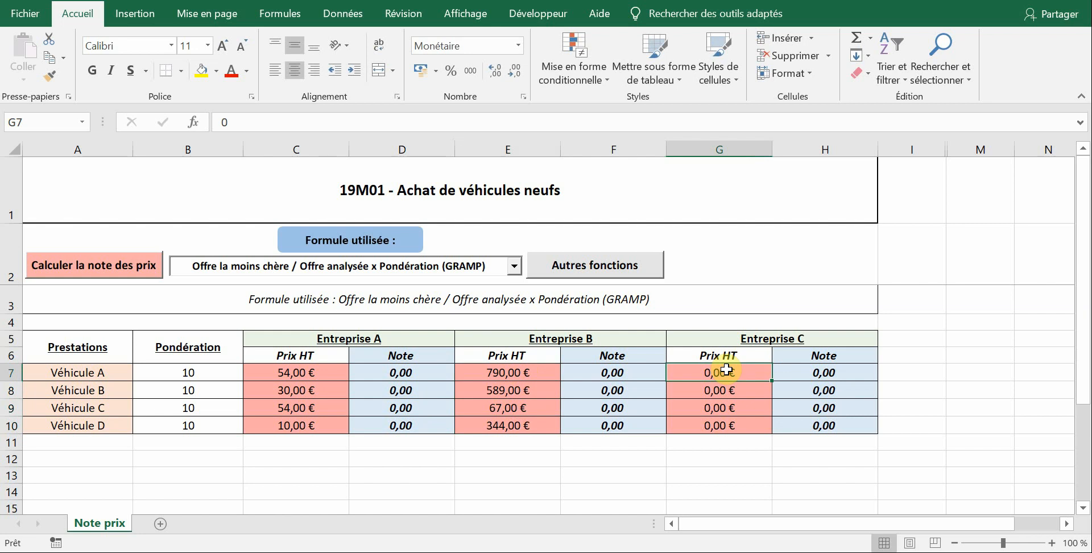
text(776)
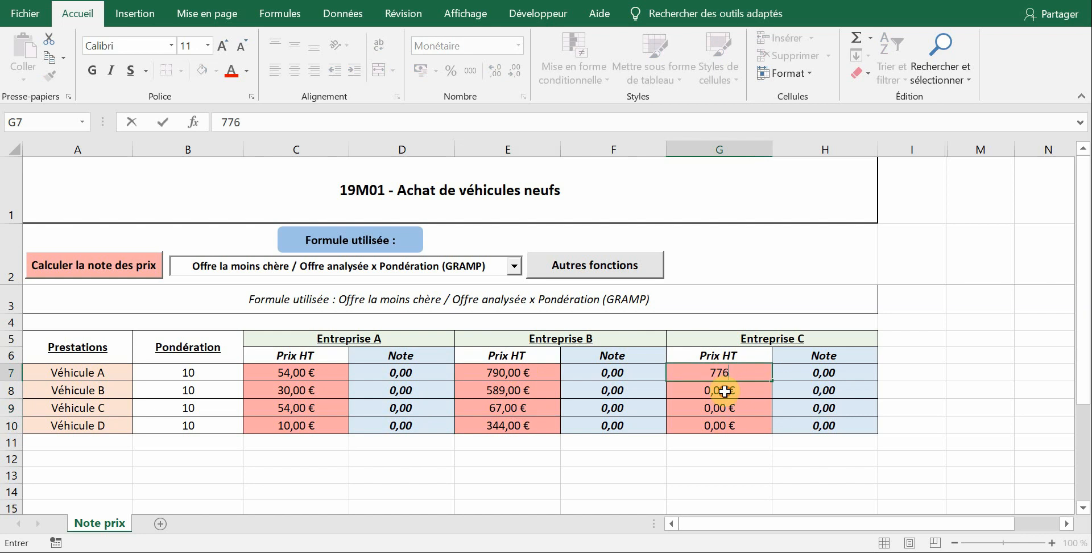
click(726, 390)
text(446)
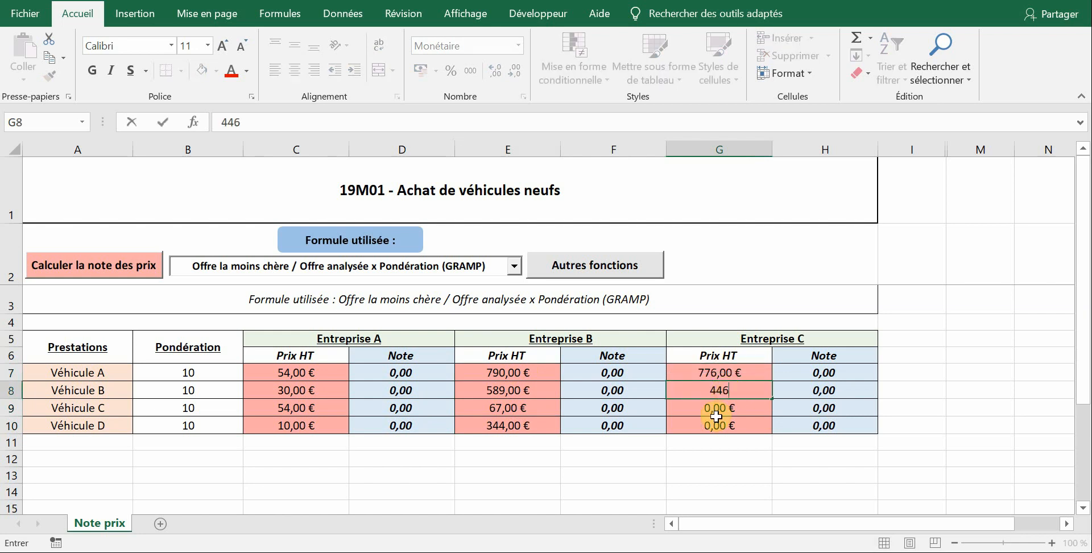
click(716, 408)
text(599)
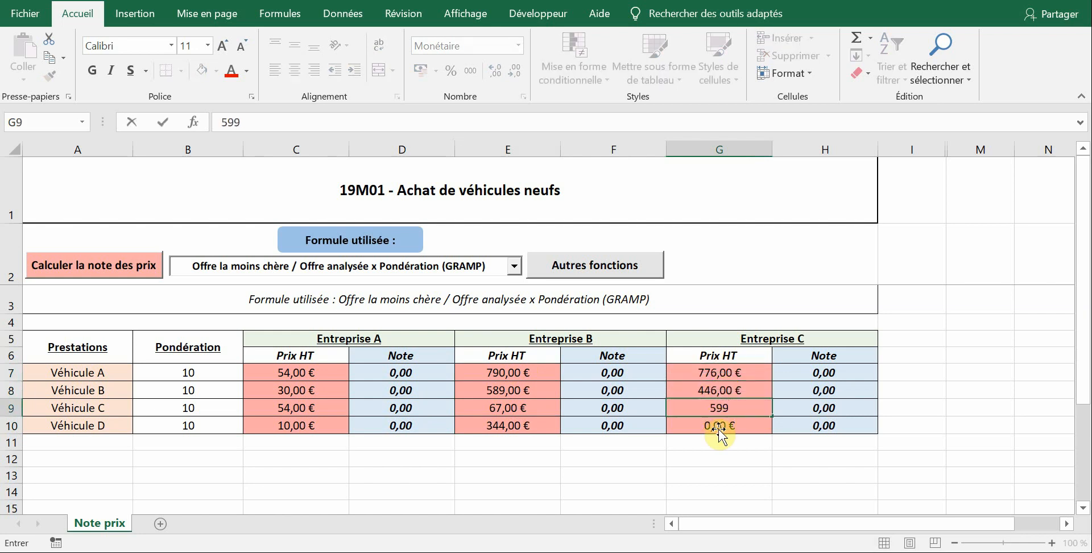
click(719, 427)
text(5777)
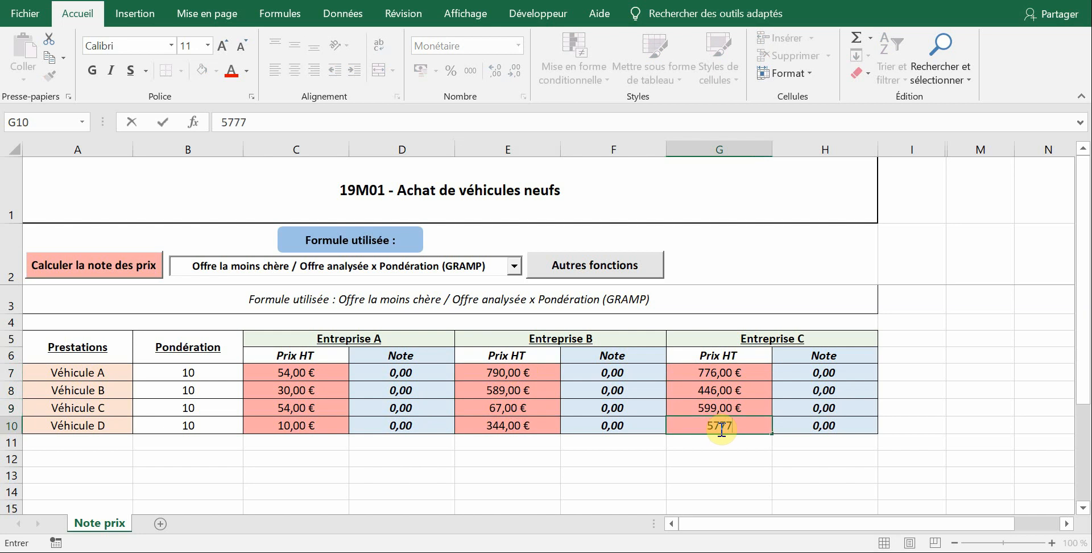
click(723, 463)
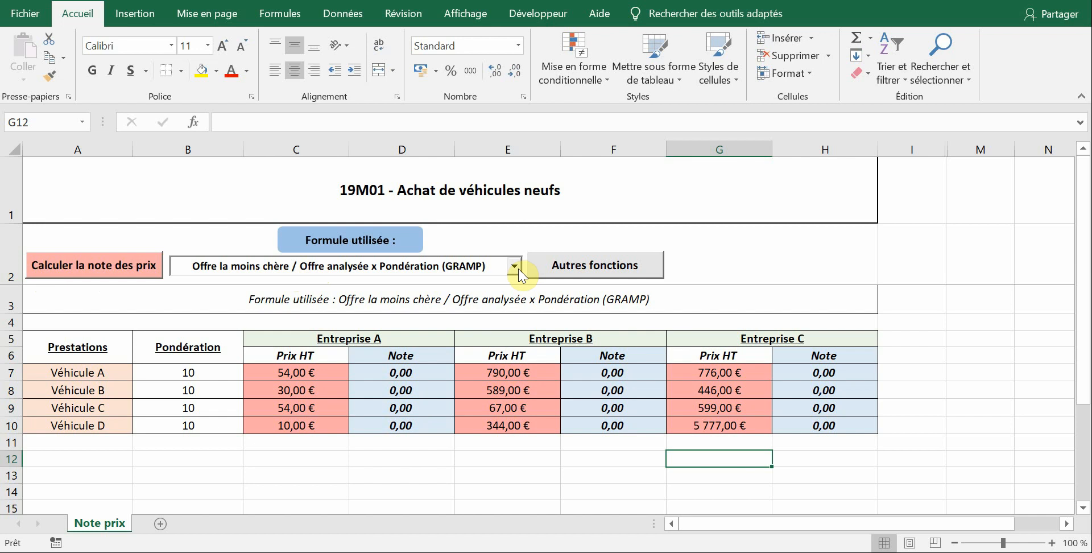
Calculate the price scores with the GRAMP formula and check the three companies' prices for Véhicule A
click(119, 277)
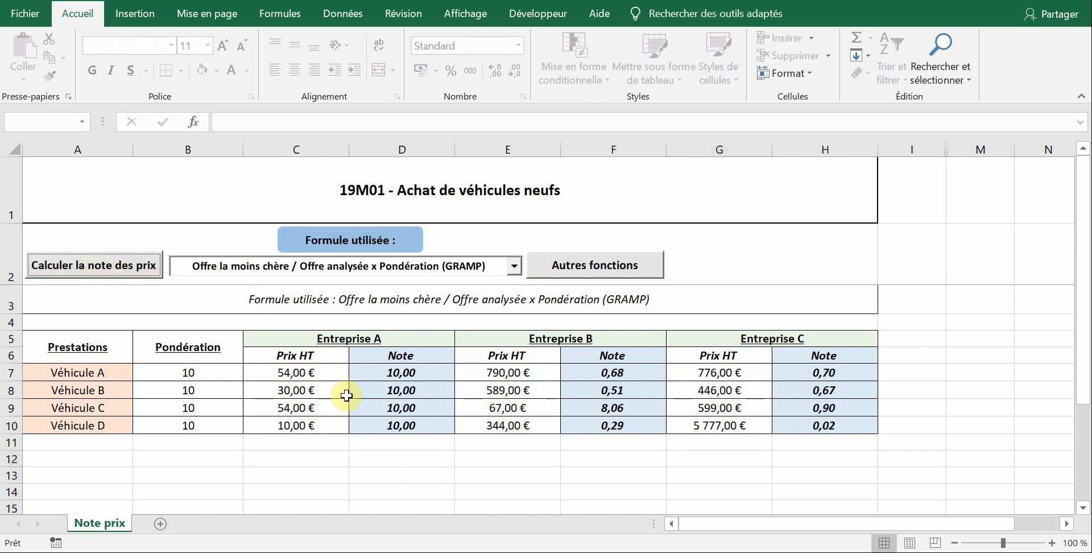
click(327, 376)
click(543, 373)
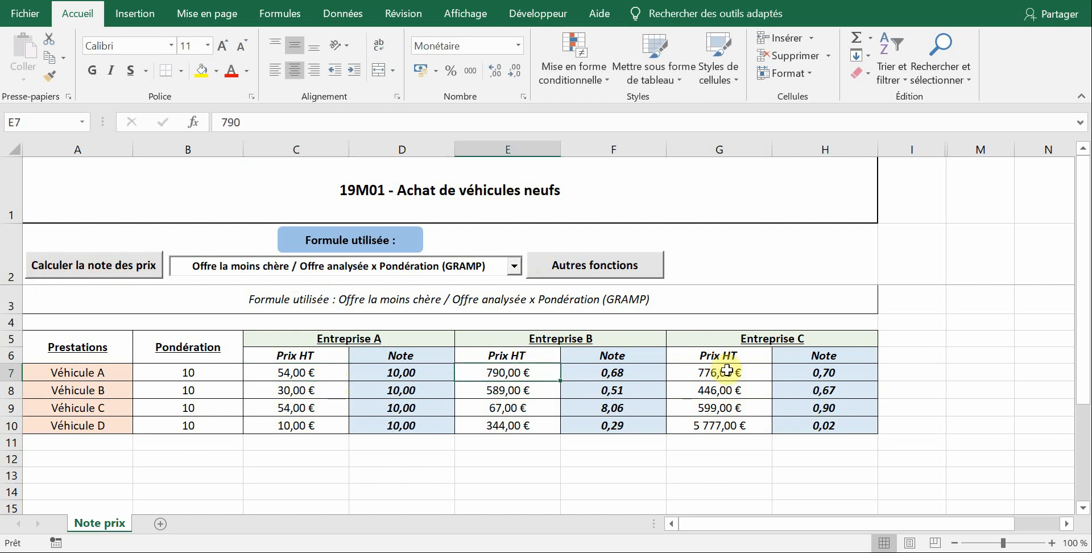
click(726, 371)
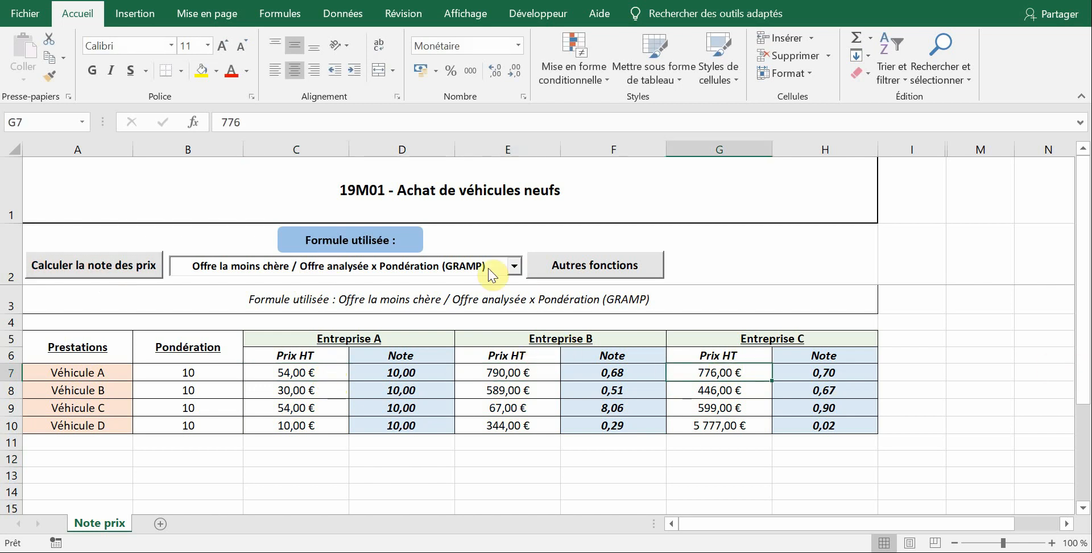
Switch the scoring formula to "Prix moyen / (Prix moyen + Prix analysé) x Pondération (Moyenne)" and recalculate the price scores
click(515, 267)
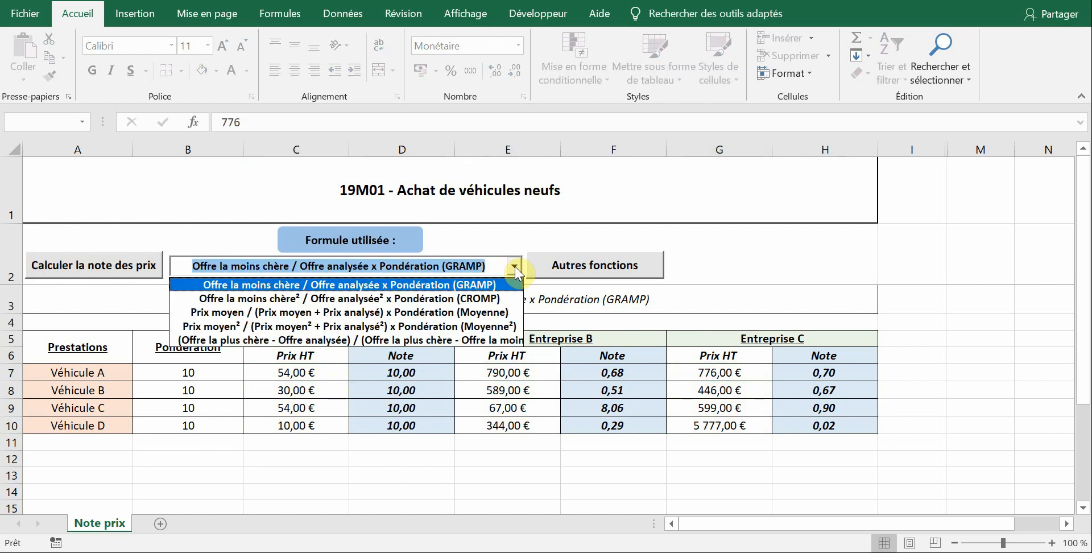
click(489, 315)
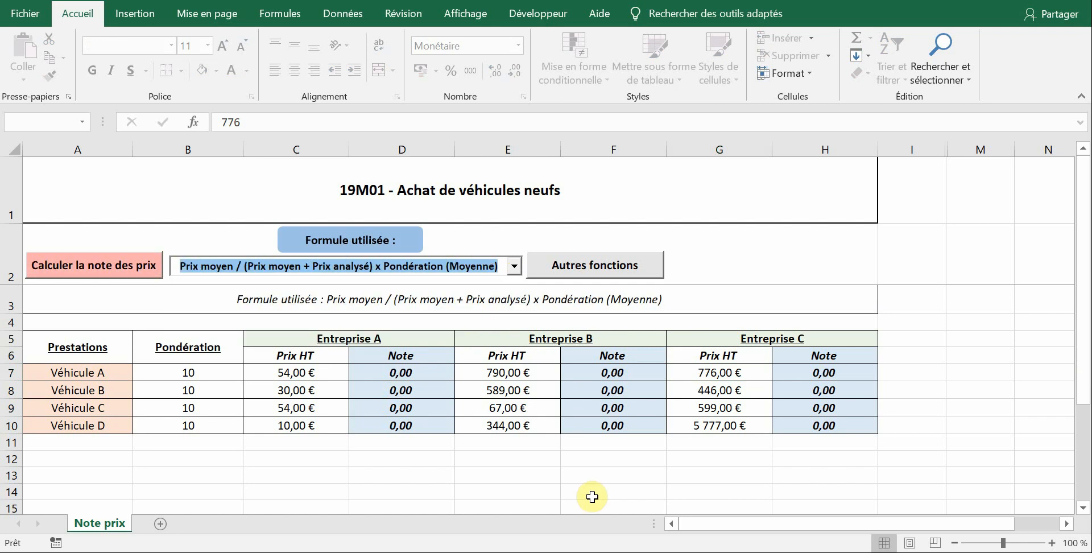
click(120, 264)
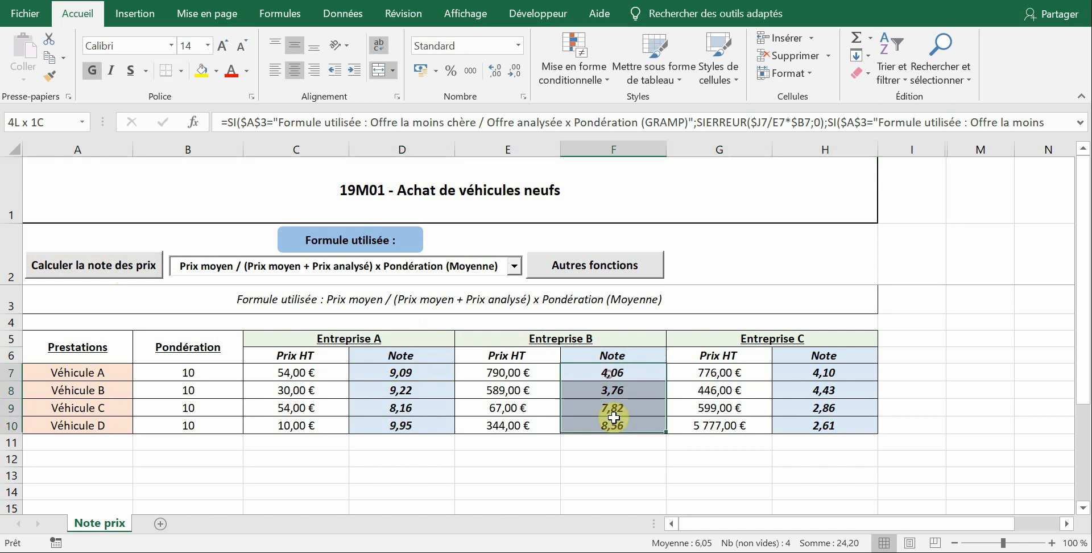
Export the vehicle price table to a new Excel document using the workbook's additional functions, and deselect the pasted table
click(660, 441)
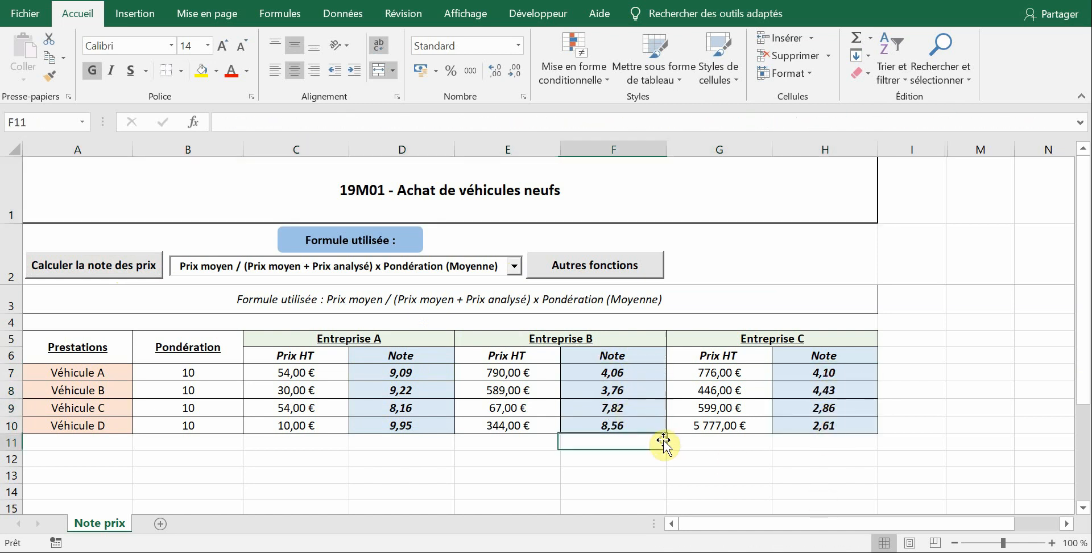
click(598, 266)
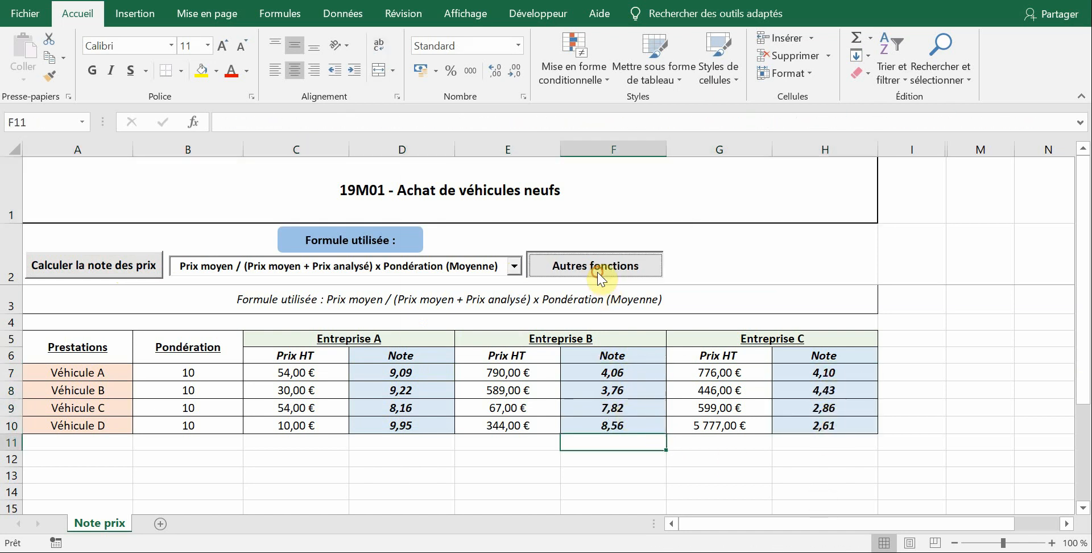
click(669, 187)
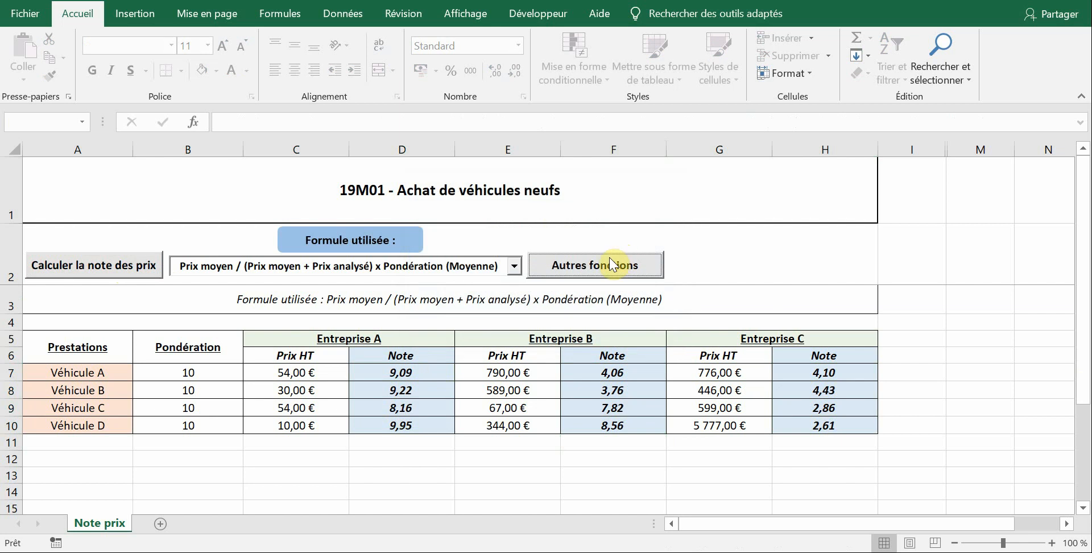
click(611, 264)
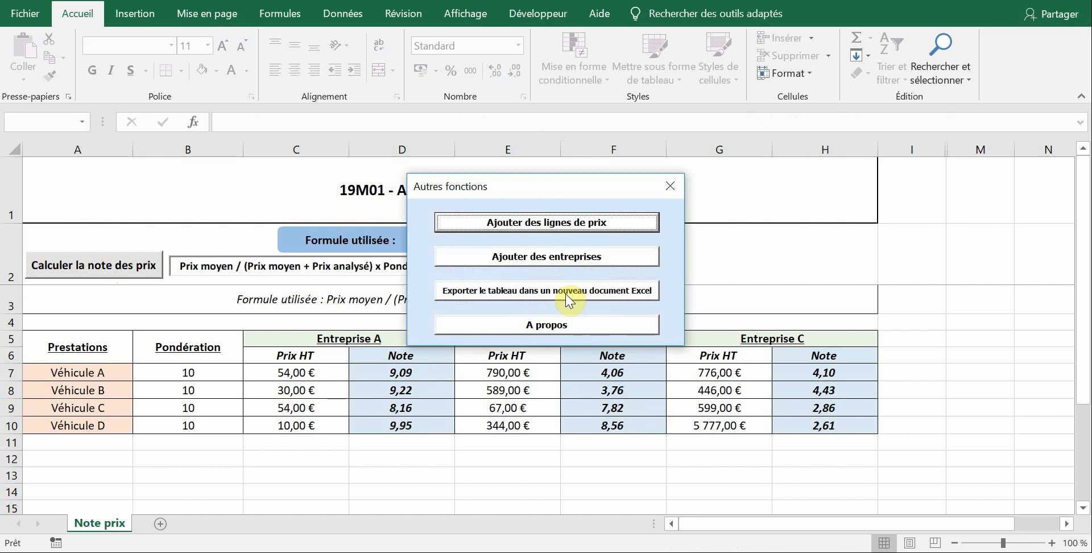
click(569, 300)
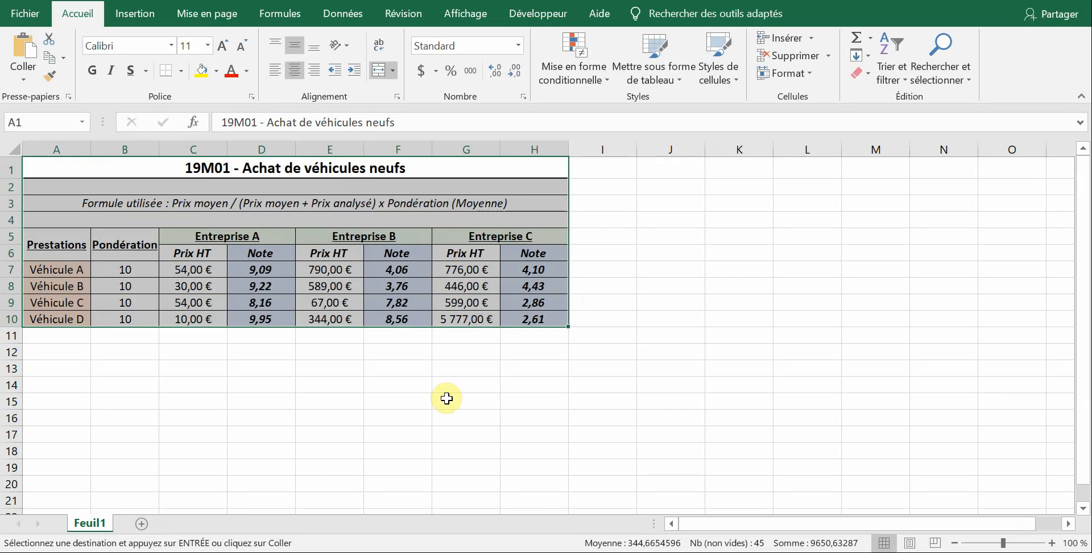
click(412, 365)
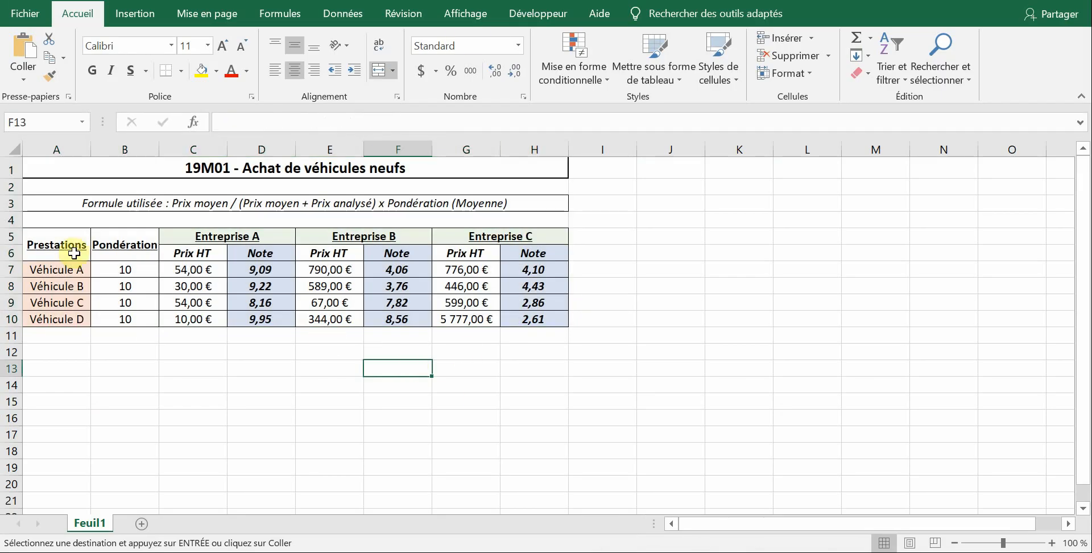
Increase the heights of title row 1, formula row 3 and blank row 2 in the exported table
drag(13, 183, 14, 251)
click(53, 197)
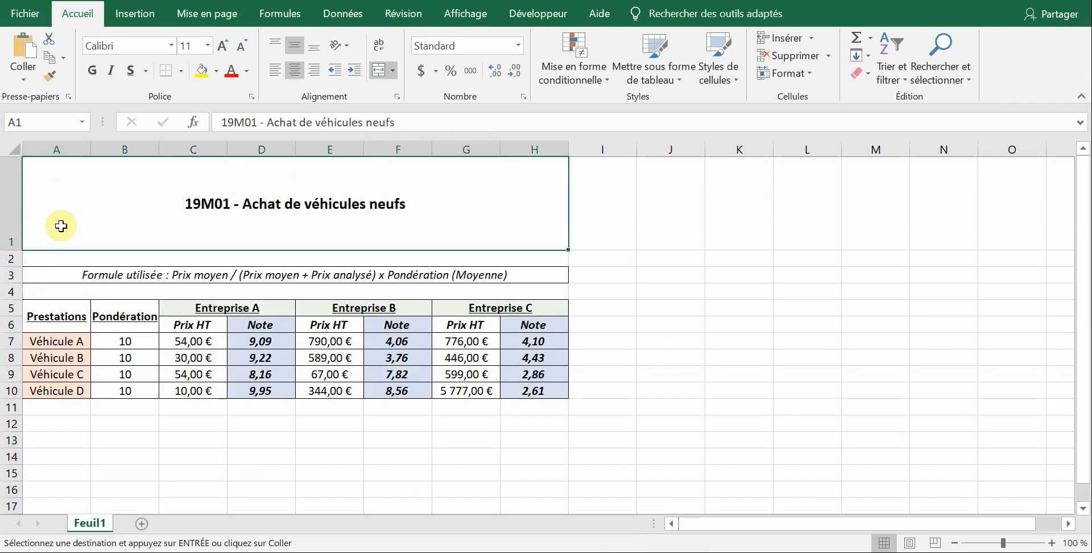
drag(11, 282, 14, 305)
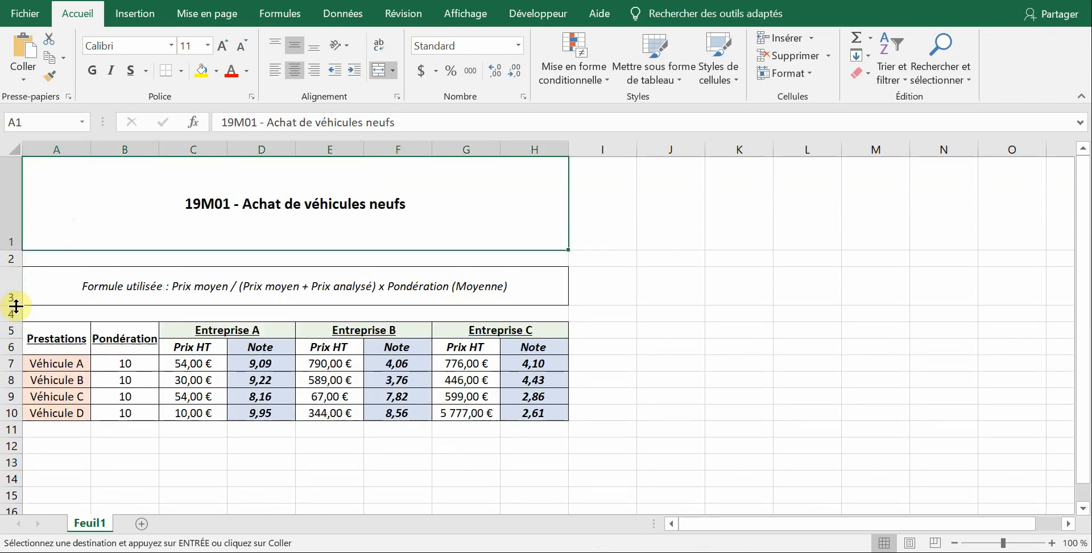
drag(18, 267, 18, 283)
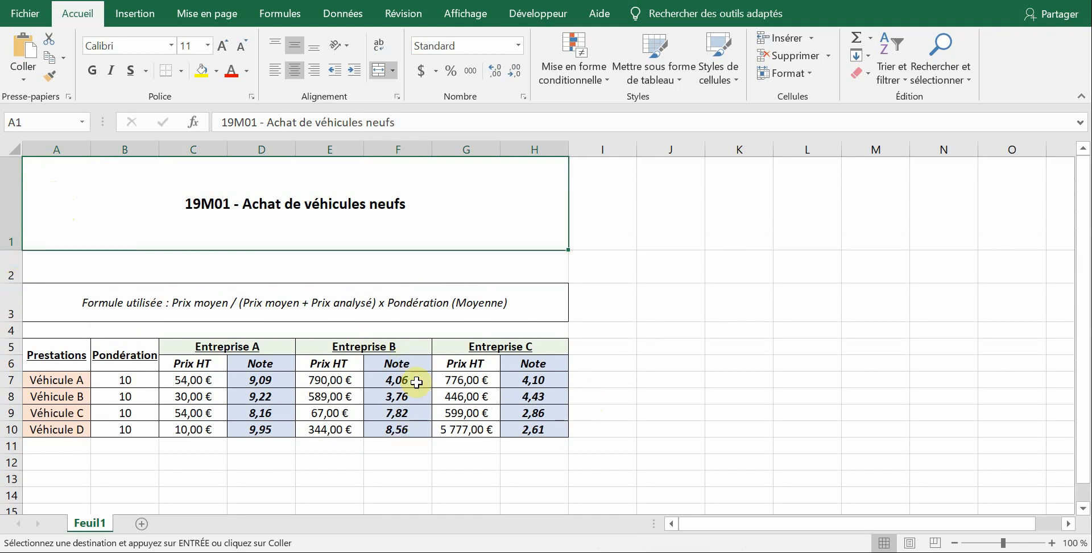
Inspect Entreprise B's Note column in the exported table and check the content of Véhicule A's score cell F7
drag(405, 364, 414, 430)
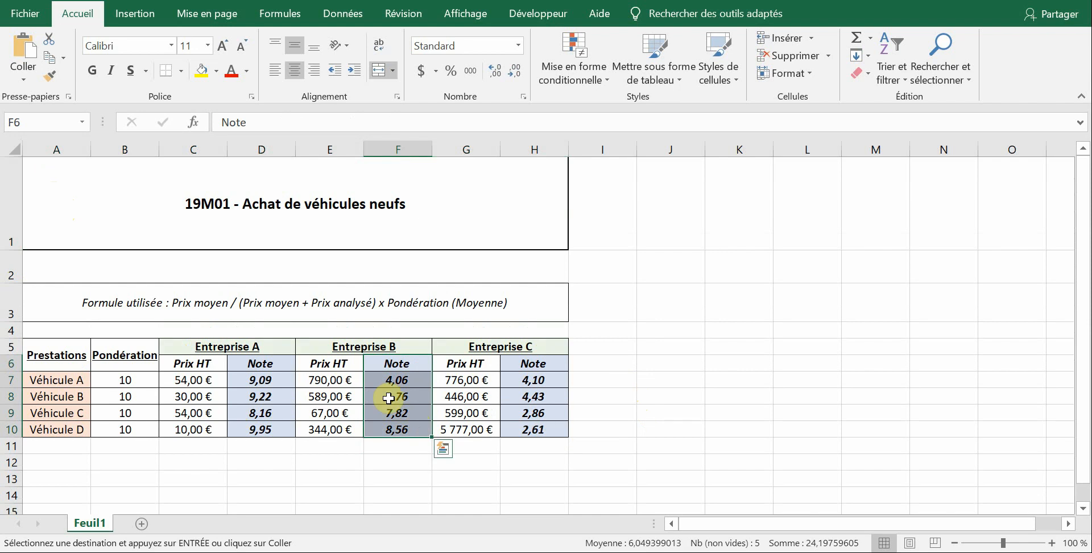
click(423, 380)
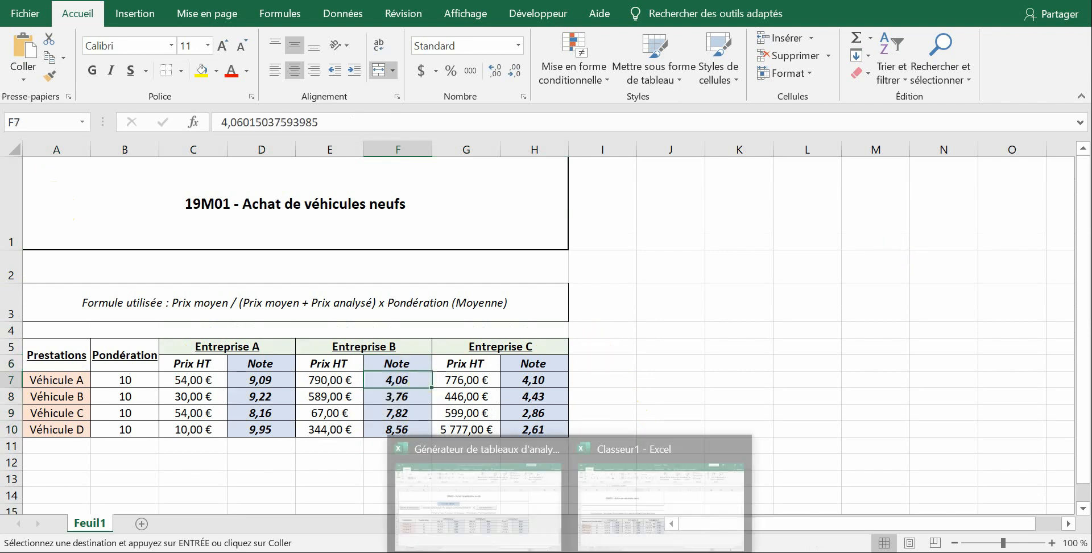
Switch back to the table generator workbook and clear the copy selection around the price table
click(480, 500)
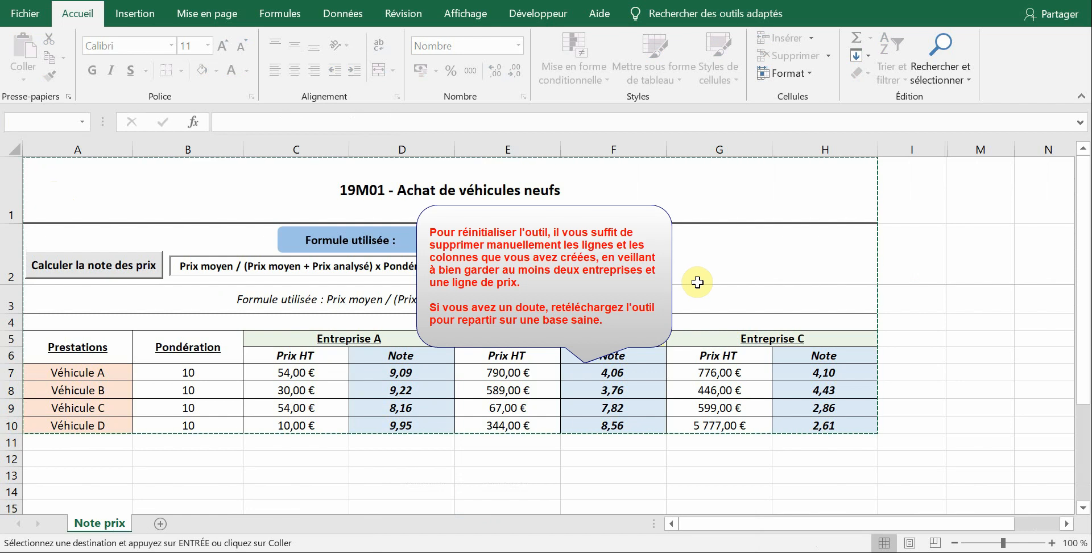
click(684, 297)
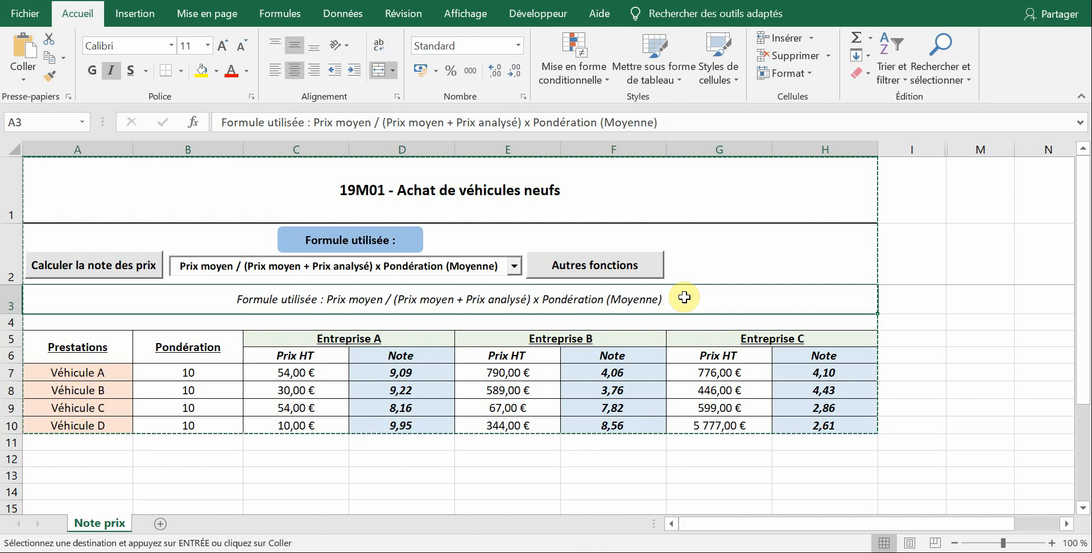
key(Escape)
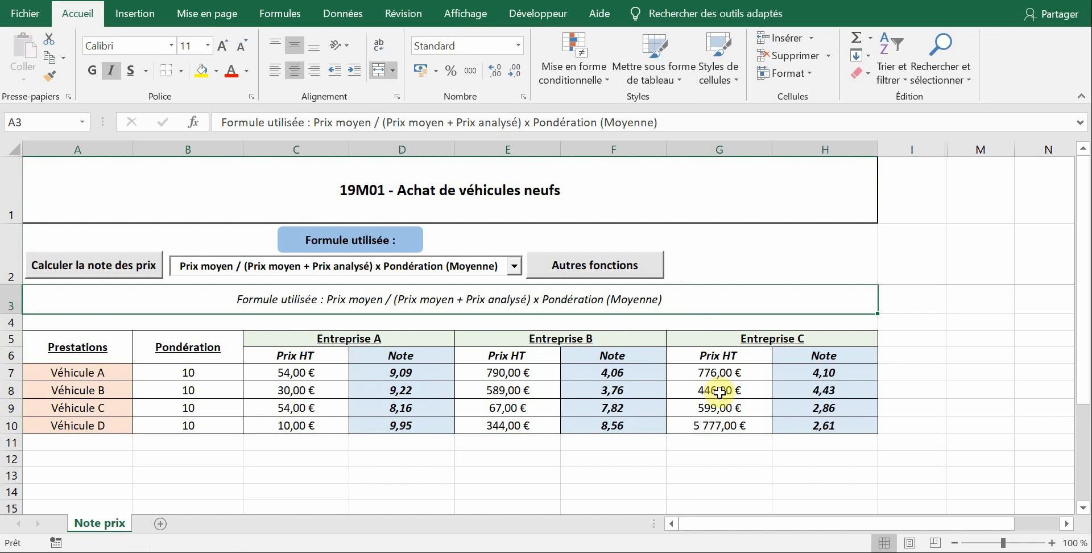